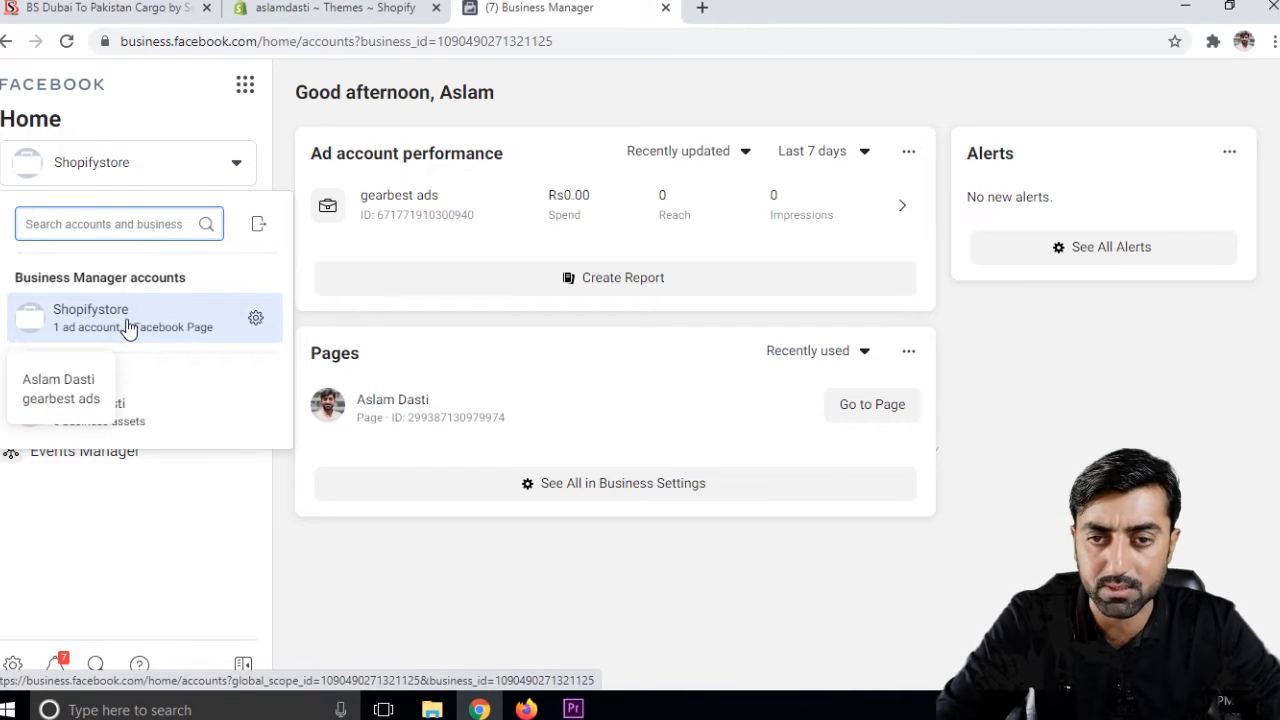
# Step: Open the Pixels data source in the business settings of the Shopifystore account
pyautogui.click(285, 162)
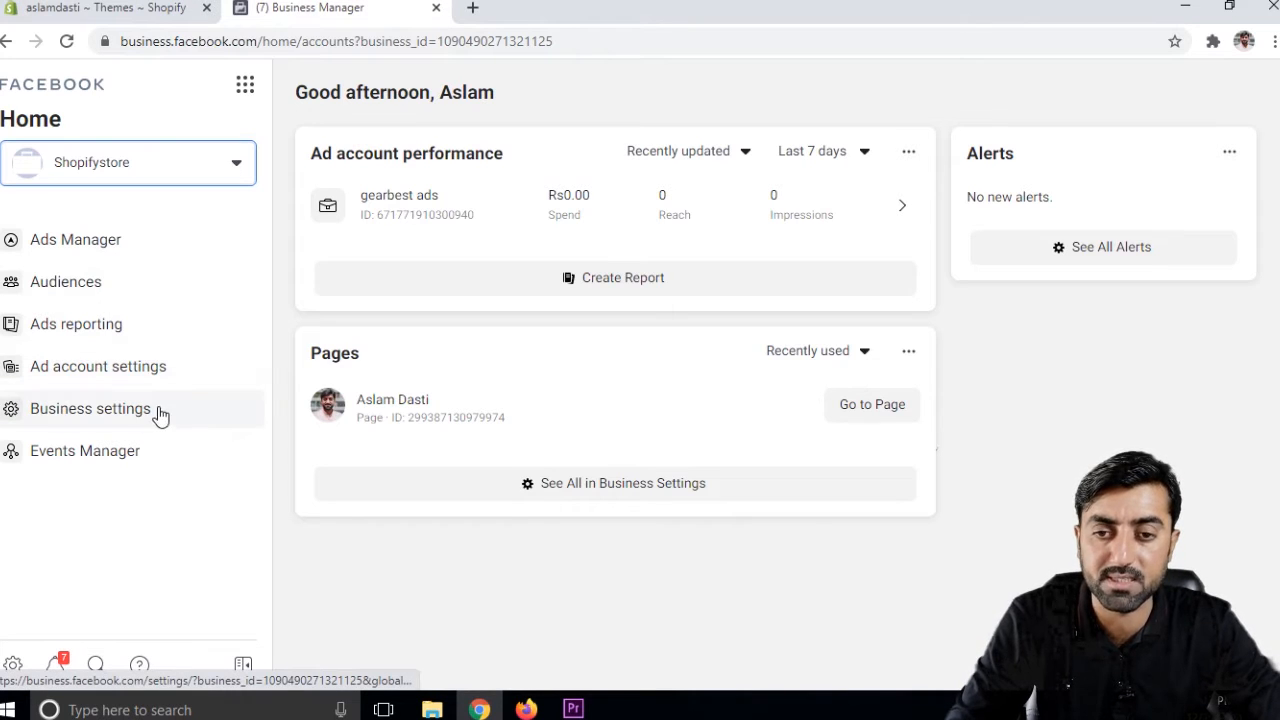
pyautogui.click(100, 415)
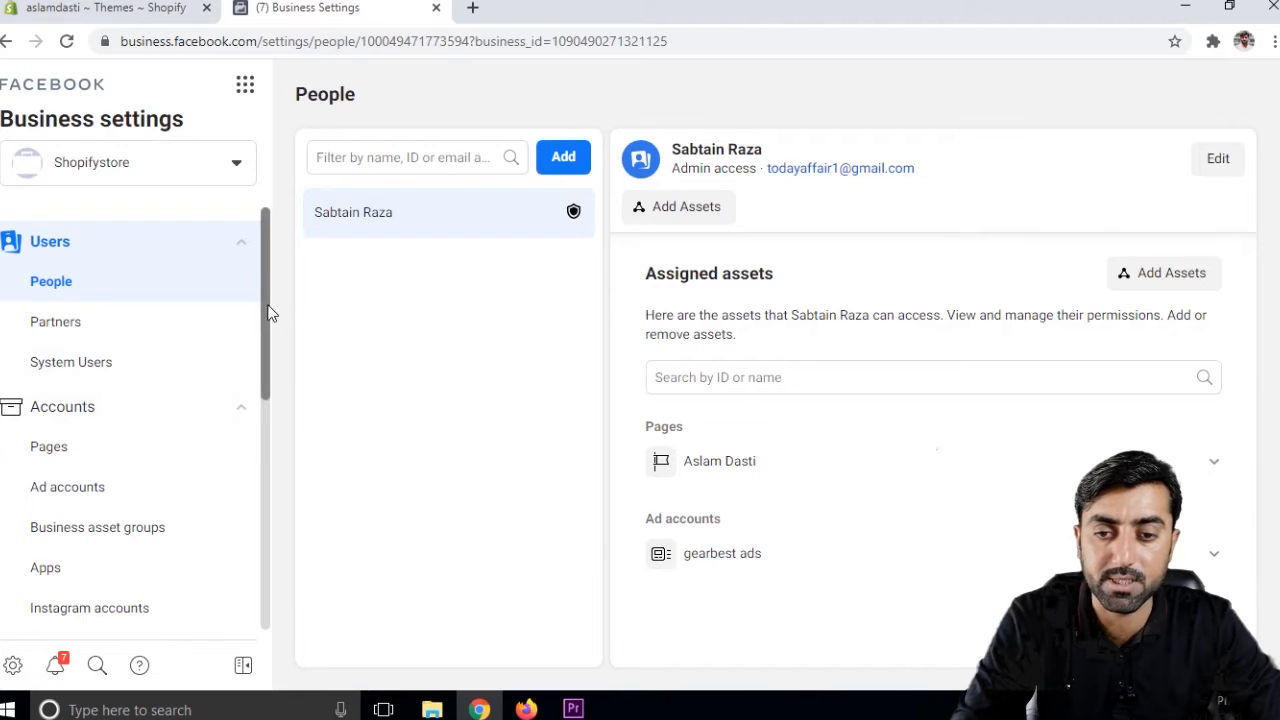
pyautogui.moveTo(266, 317); pyautogui.dragTo(259, 408)
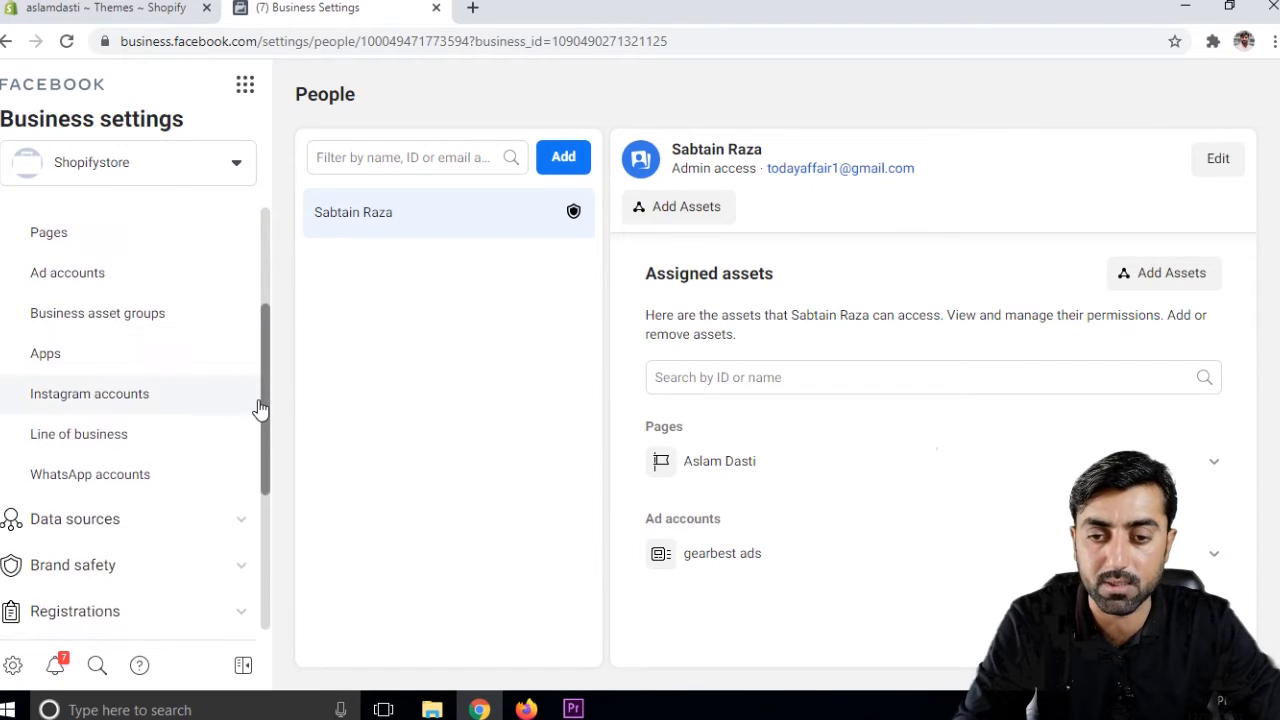
pyautogui.scroll(-3, 255, 420)
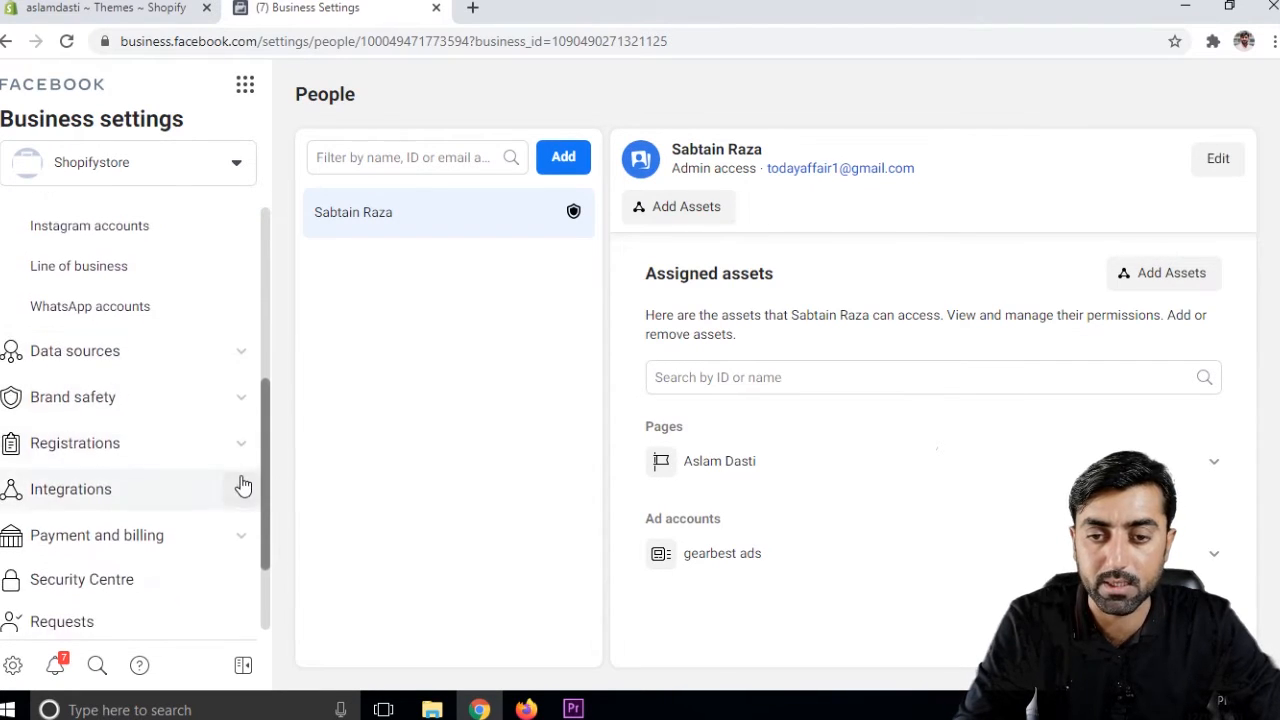
pyautogui.scroll(-1, 240, 525)
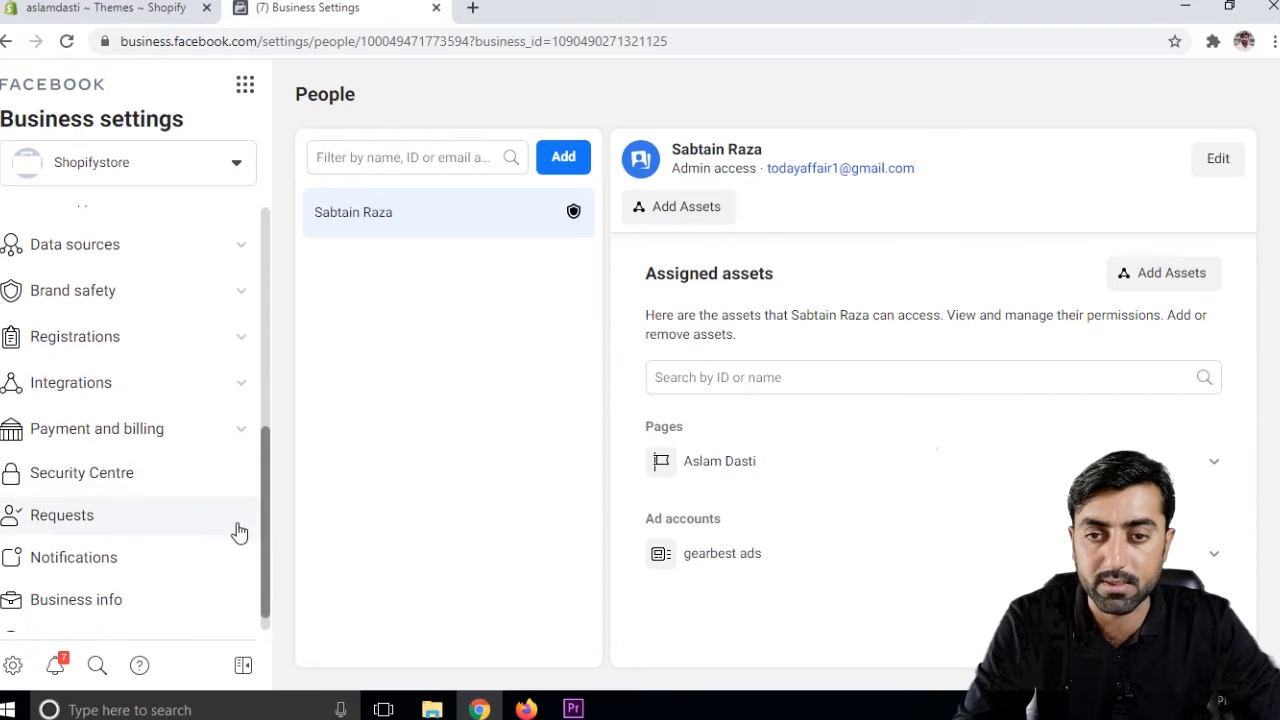
pyautogui.scroll(4, 238, 500)
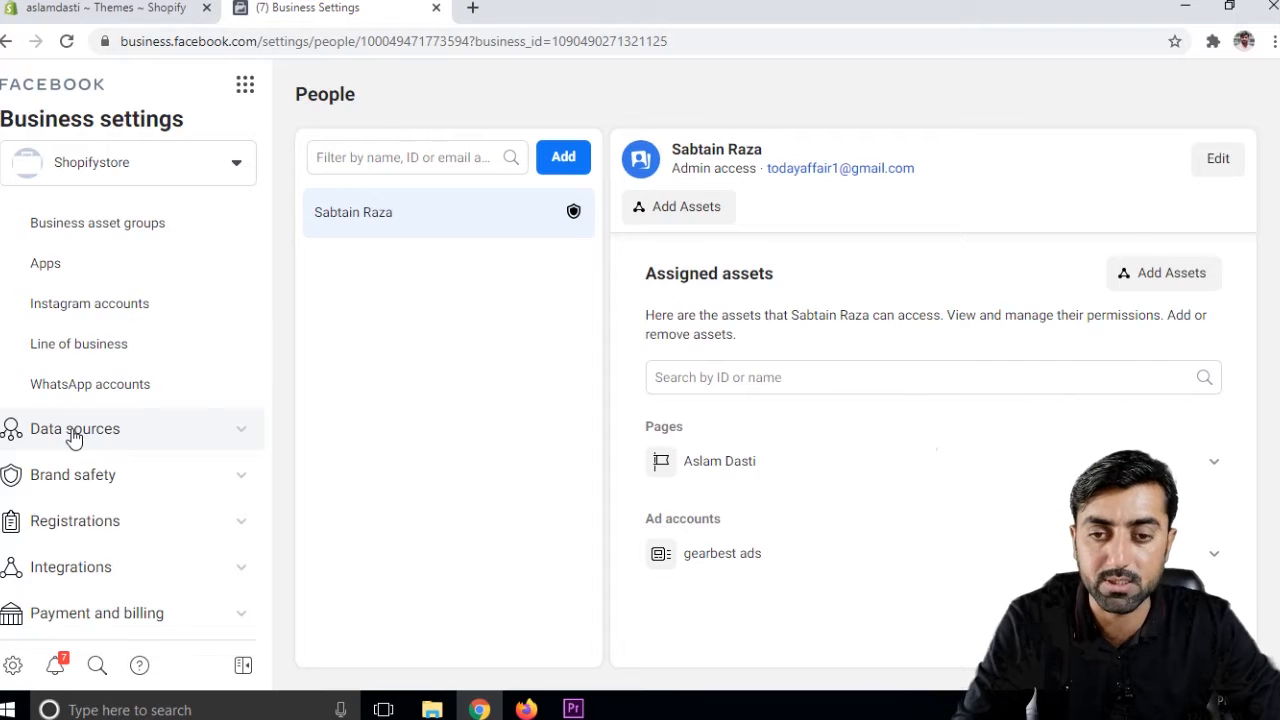
pyautogui.click(74, 436)
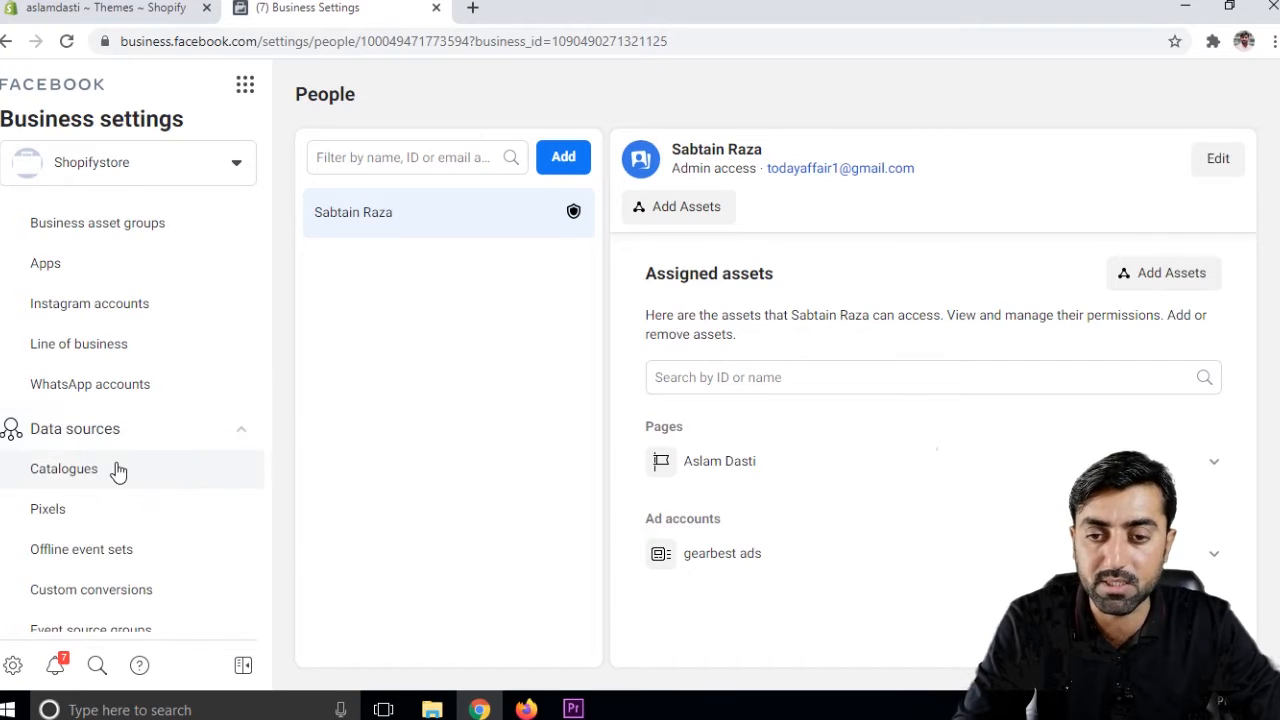
pyautogui.click(48, 510)
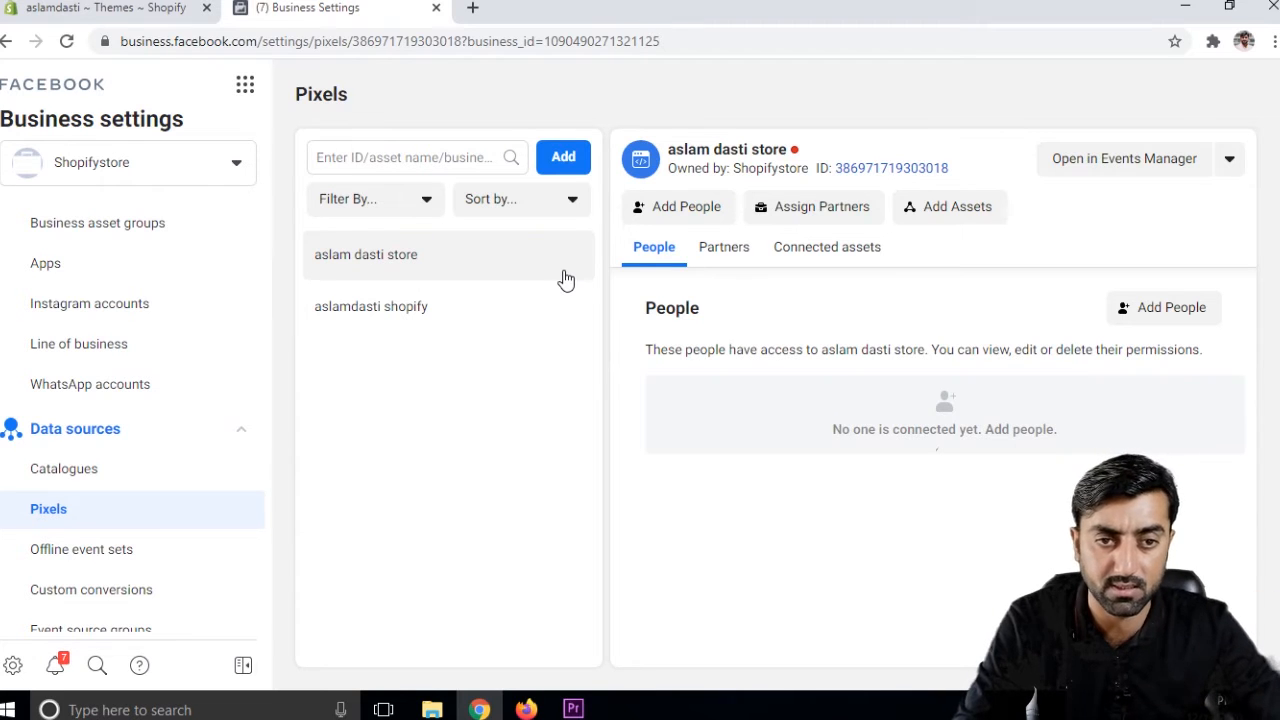
# Step: Create a pixel named with the store name followed by "new pixels", leaving the website URL empty
pyautogui.click(565, 159)
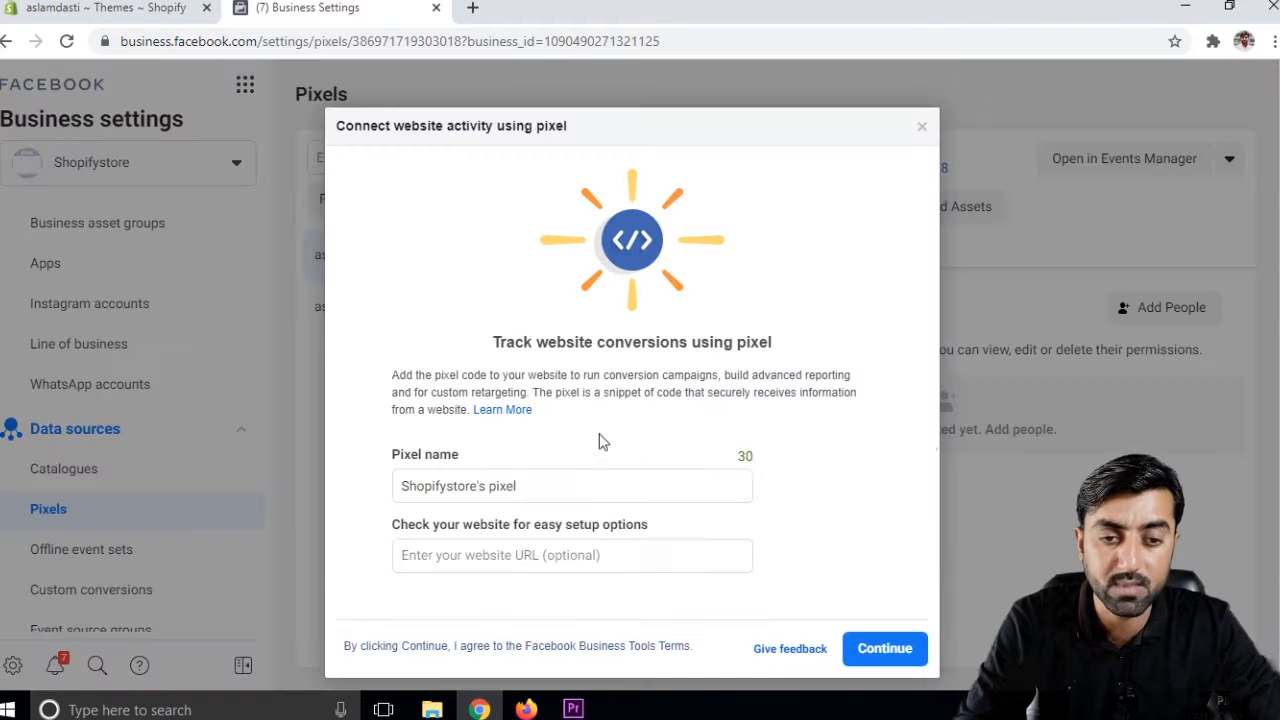
pyautogui.tripleClick(539, 485)
pyautogui.write('aslamdasti new p')
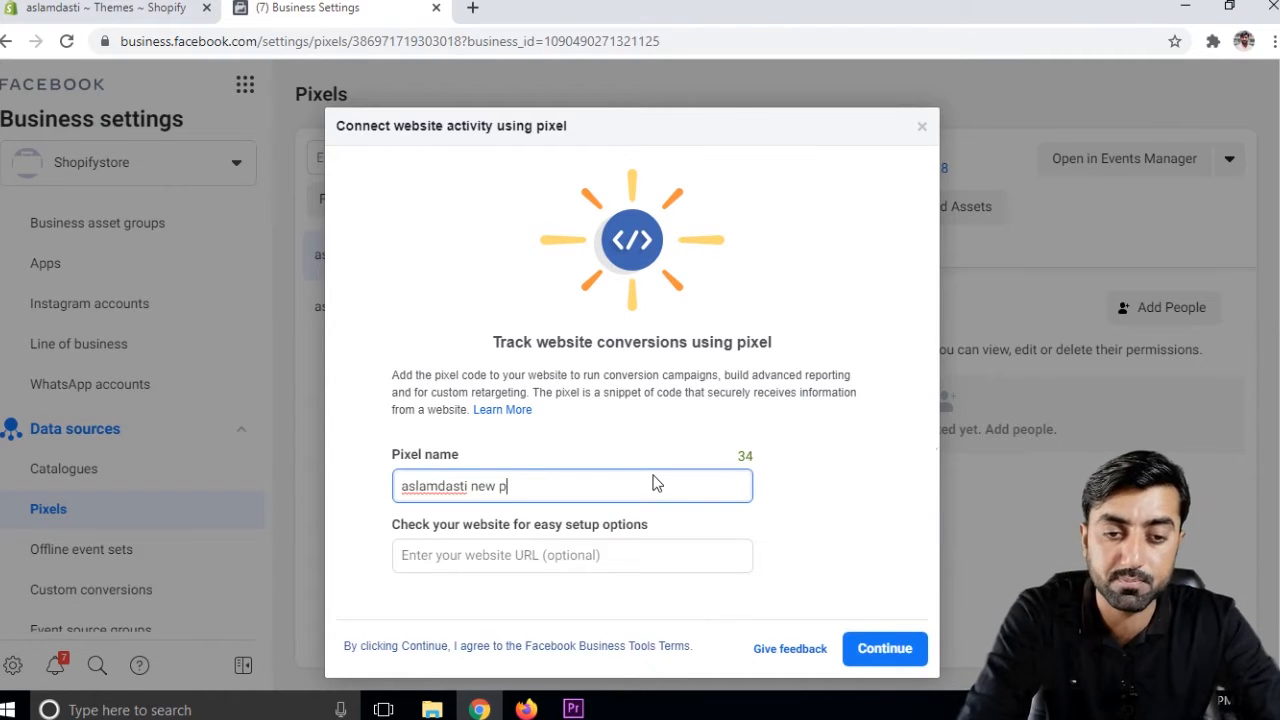
pyautogui.write('ixels')
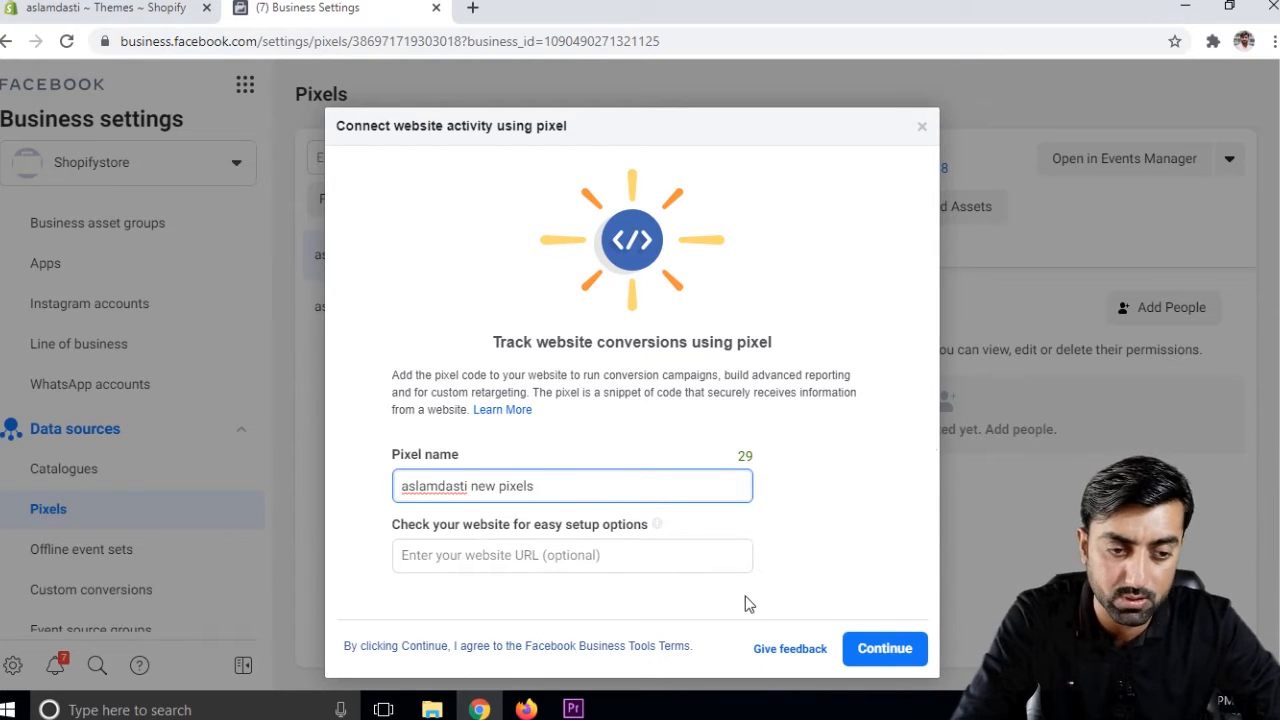
pyautogui.click(884, 649)
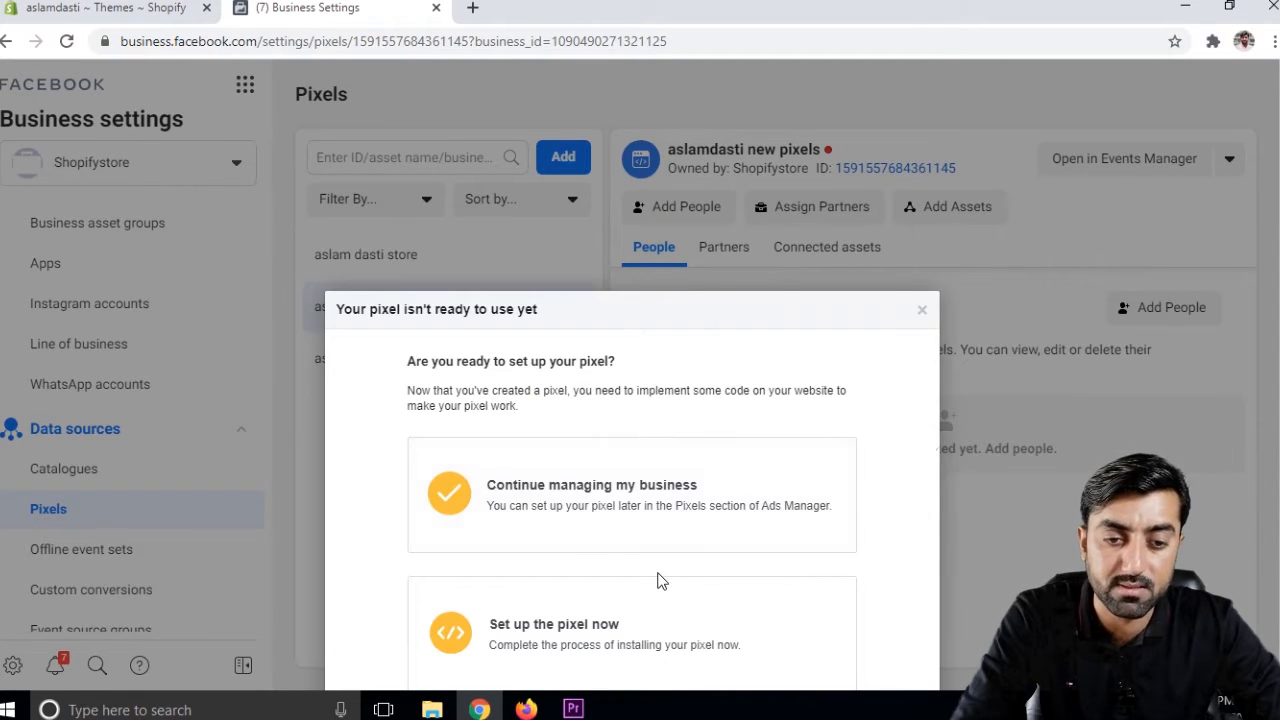
# Step: Set up the new pixel through the Shopify (online) partner integration and mark the setup on Shopify as completed
pyautogui.click(553, 638)
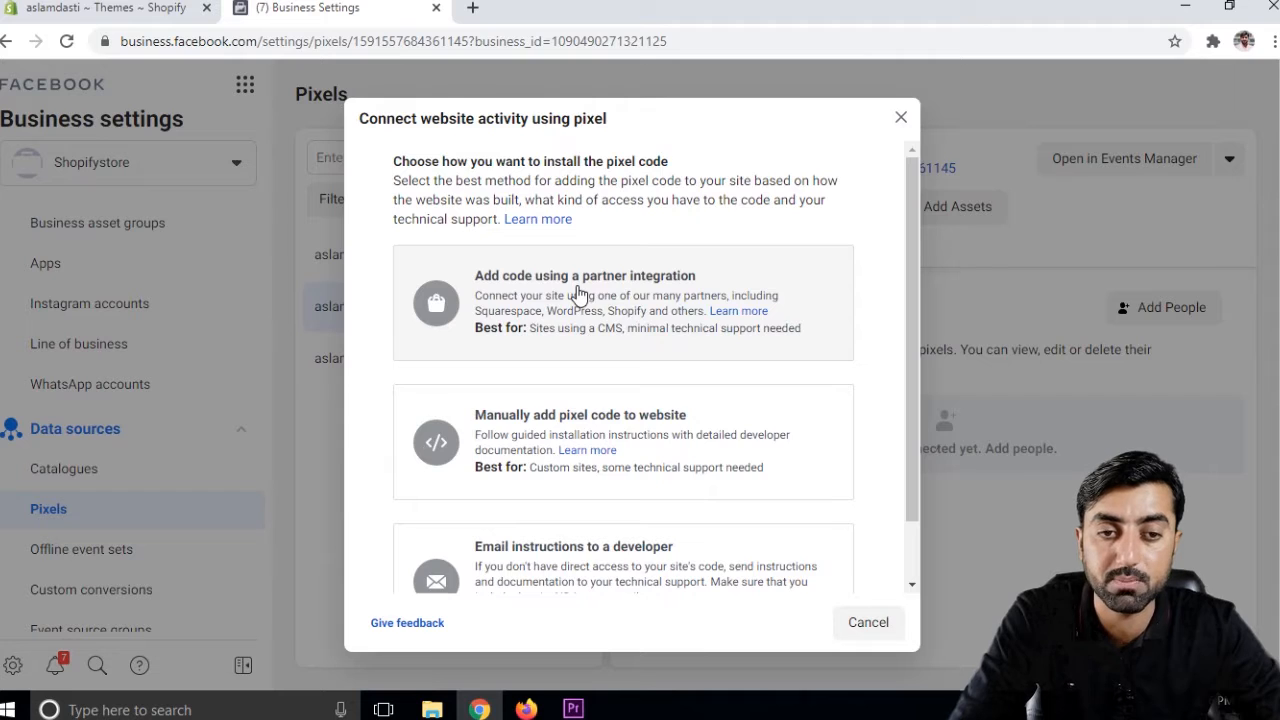
pyautogui.click(578, 292)
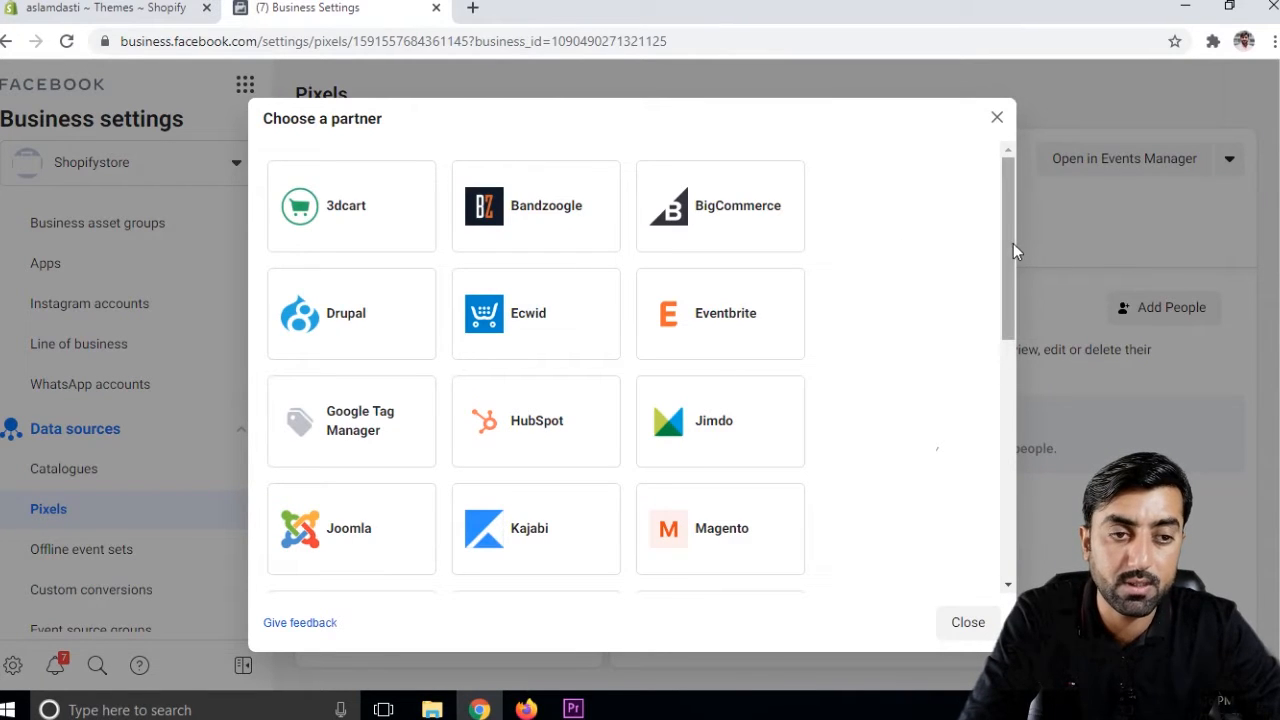
pyautogui.moveTo(1011, 243); pyautogui.dragTo(1004, 382)
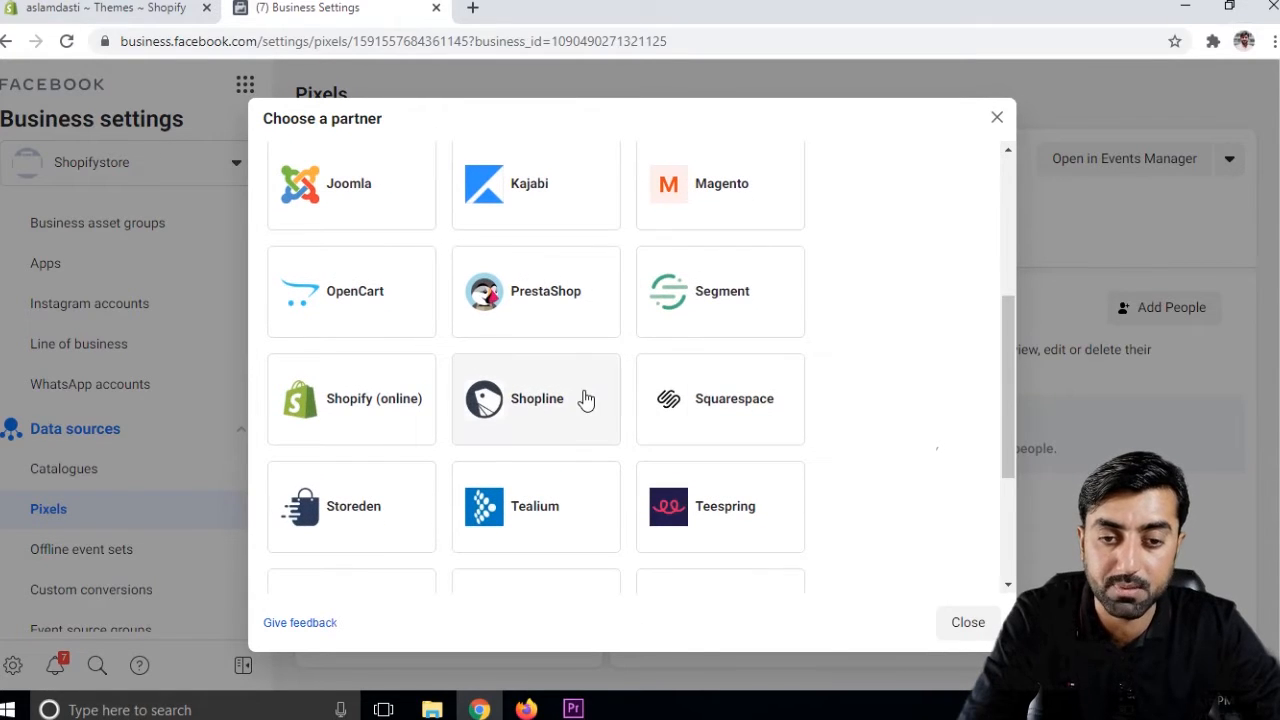
pyautogui.click(354, 404)
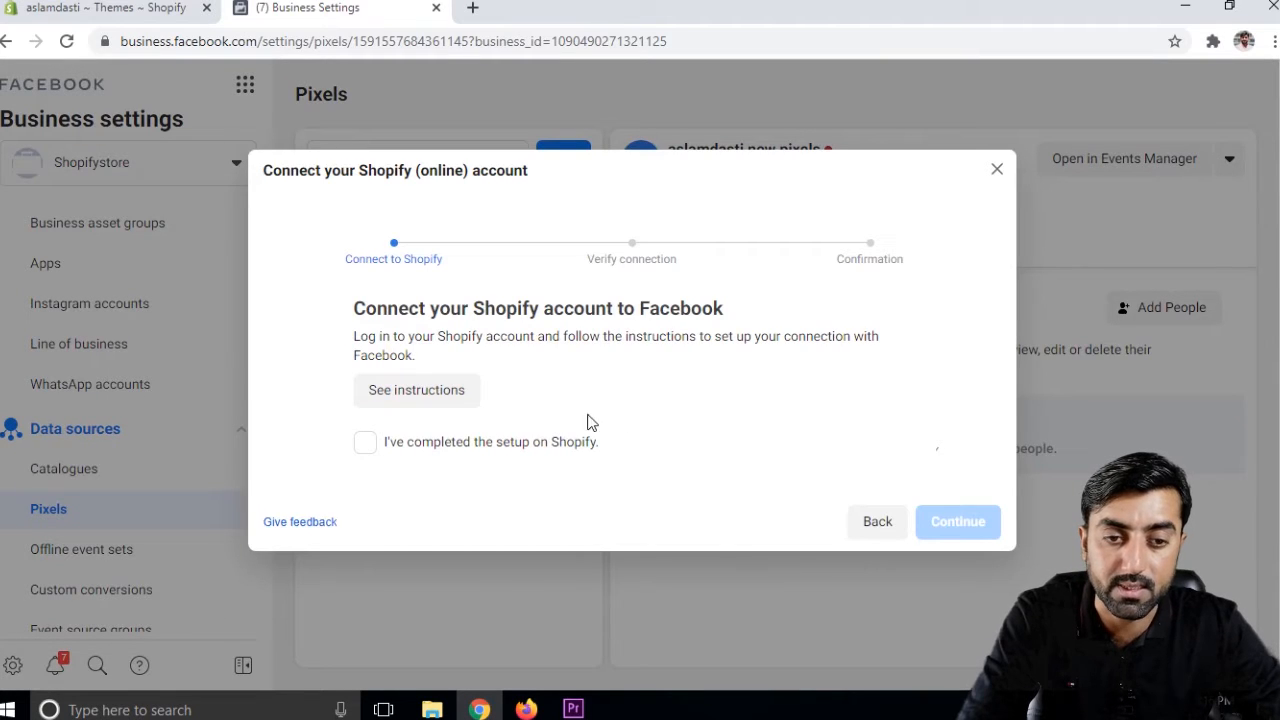
pyautogui.click(364, 443)
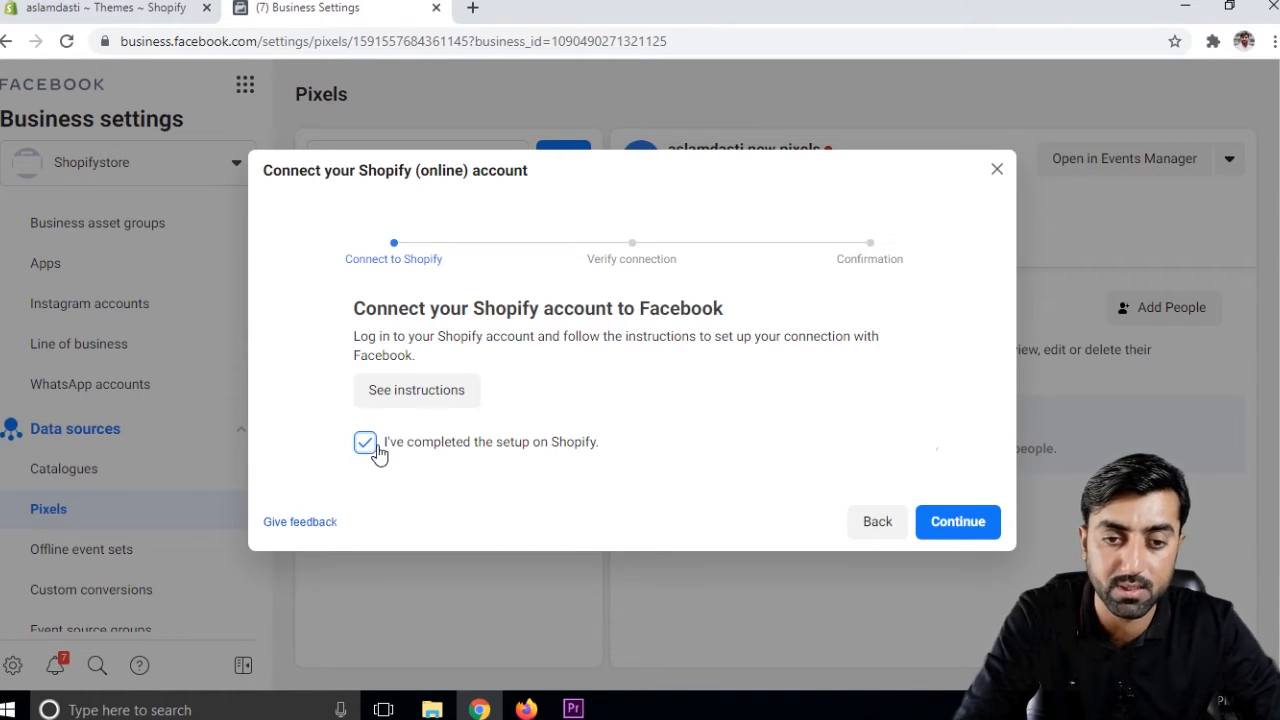
pyautogui.click(965, 520)
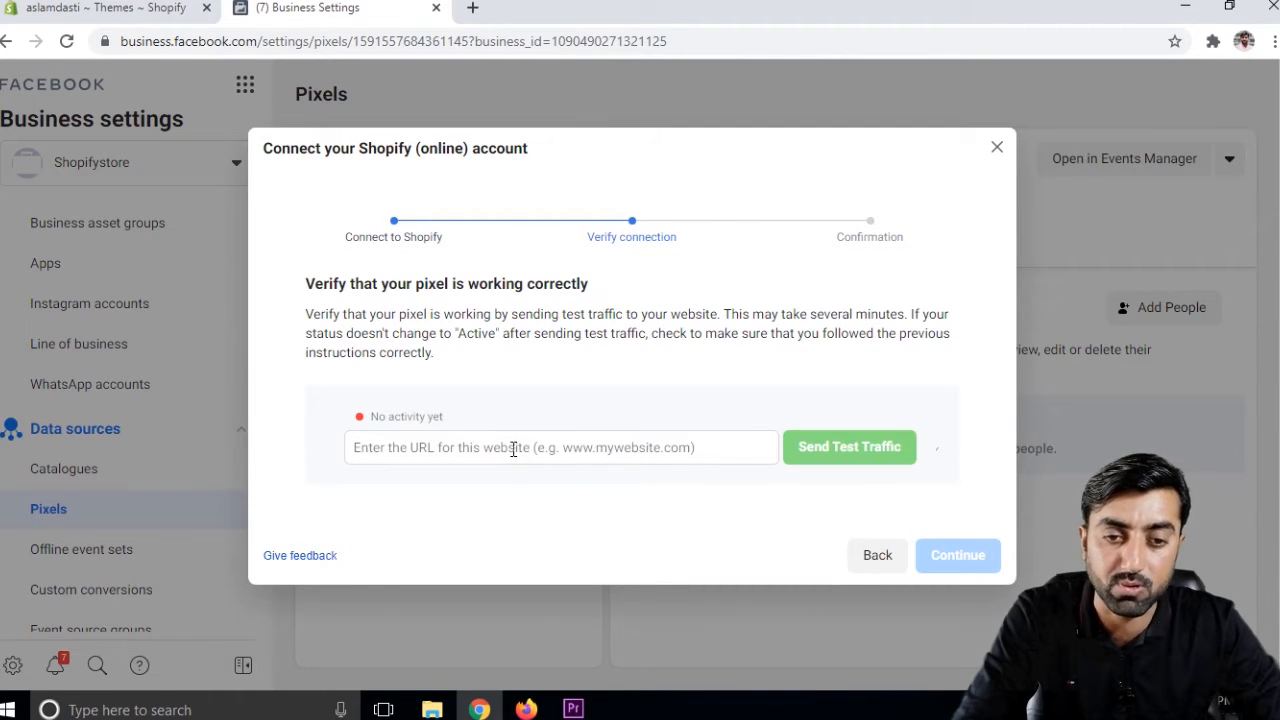
# Step: Switch to the Shopify admin and copy the store's base URL, from https through .com, out of the page address
pyautogui.click(118, 7)
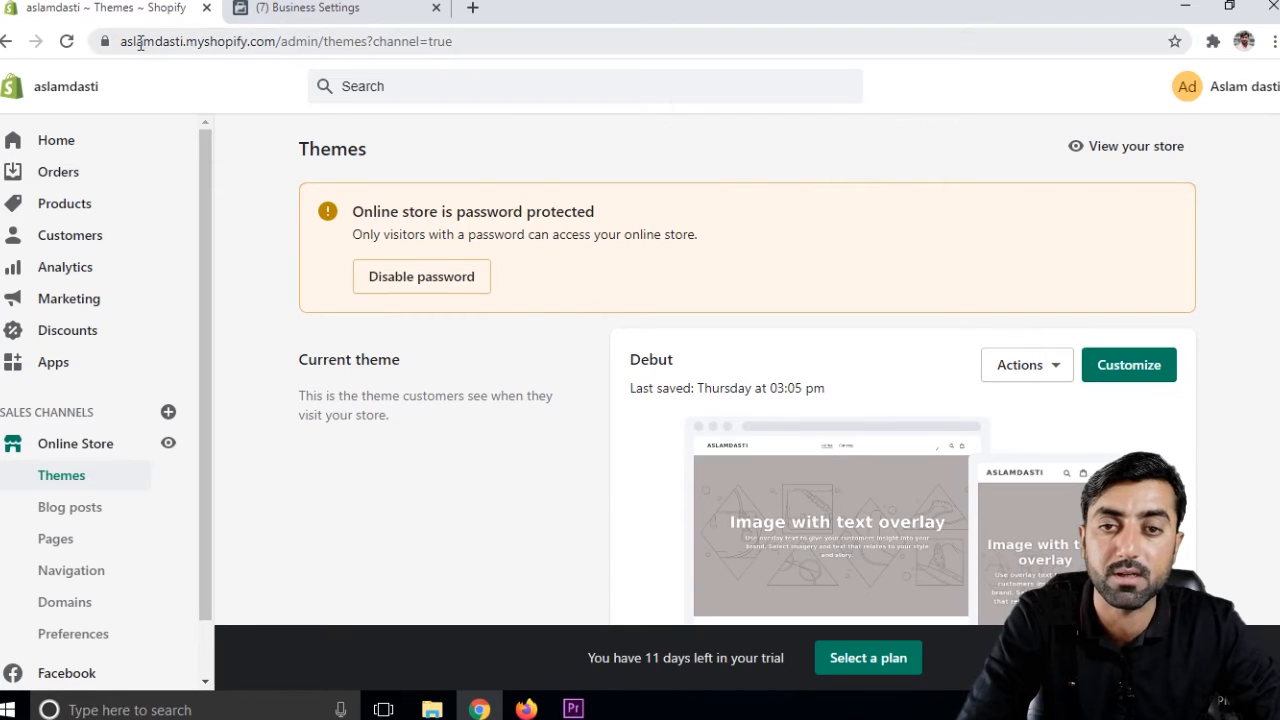
pyautogui.click(124, 44)
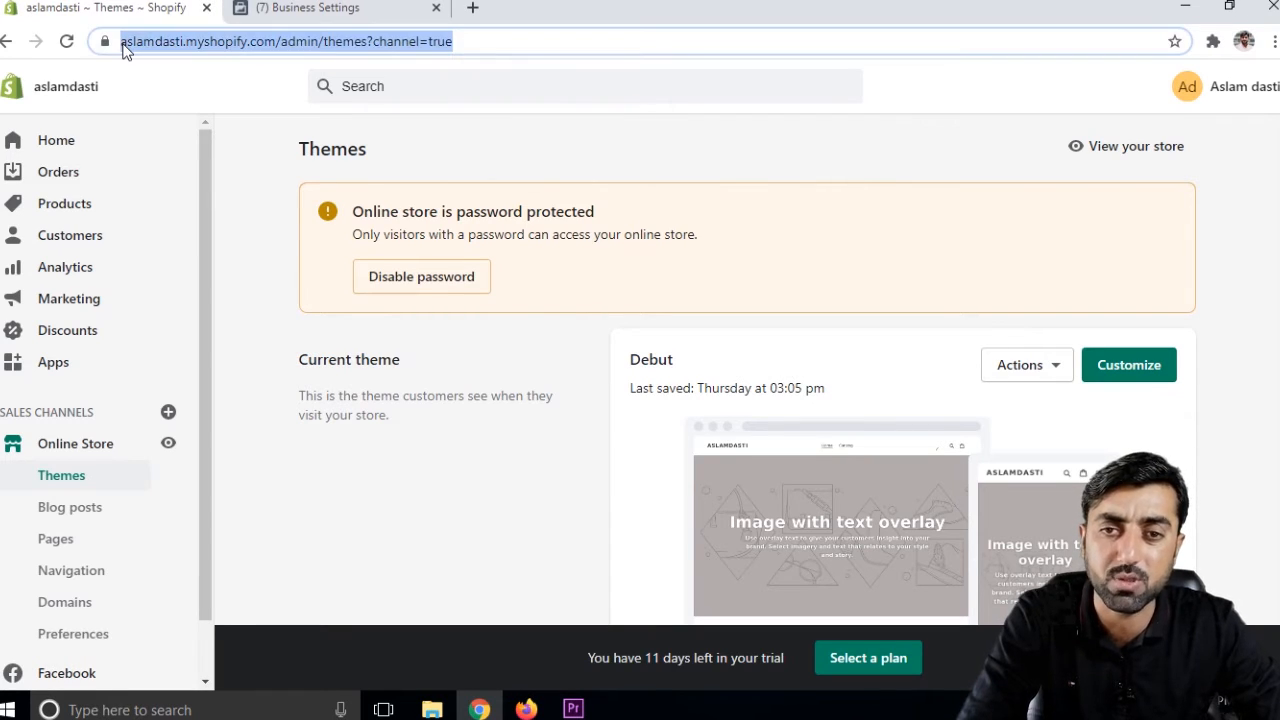
pyautogui.click(124, 45)
pyautogui.moveTo(124, 44); pyautogui.dragTo(317, 55)
pyautogui.hotkey('ctrl', 'c')
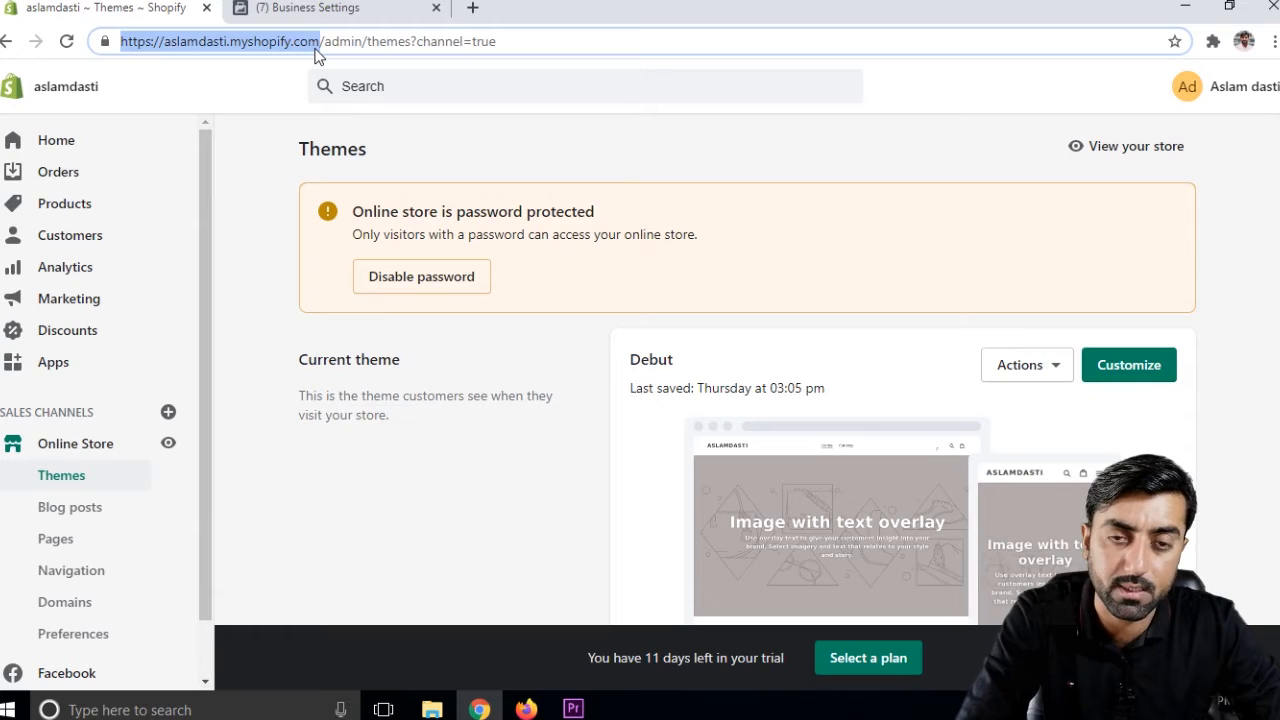
# Step: Return to the pixel's connection verification, enter the copied store URL and send test traffic to it
pyautogui.click(350, 7)
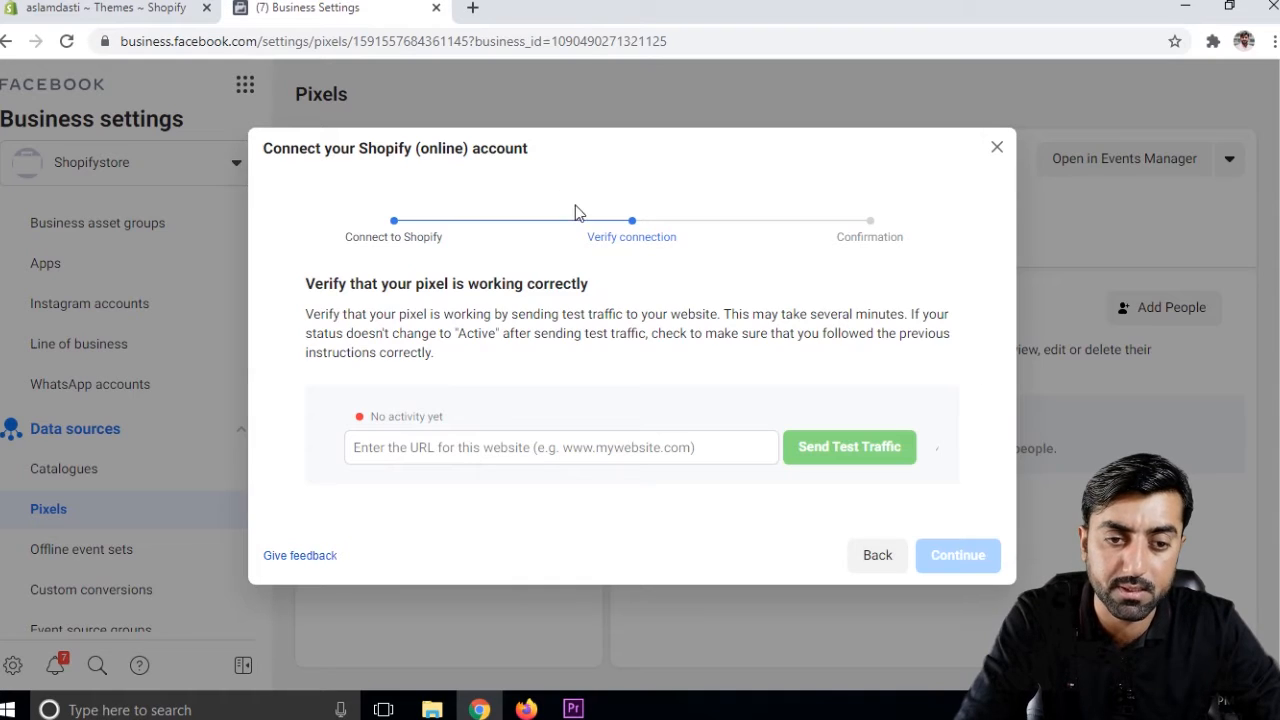
pyautogui.click(565, 447)
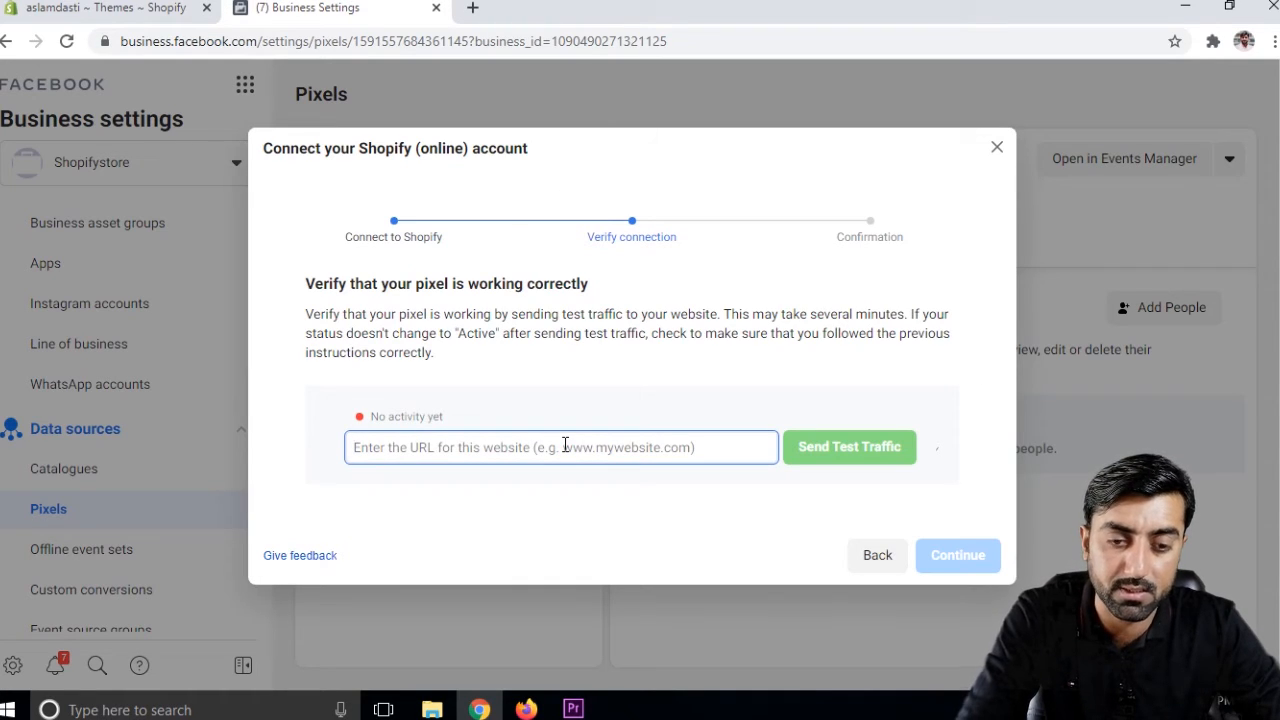
pyautogui.hotkey('ctrl', 'v')
pyautogui.press('Return')
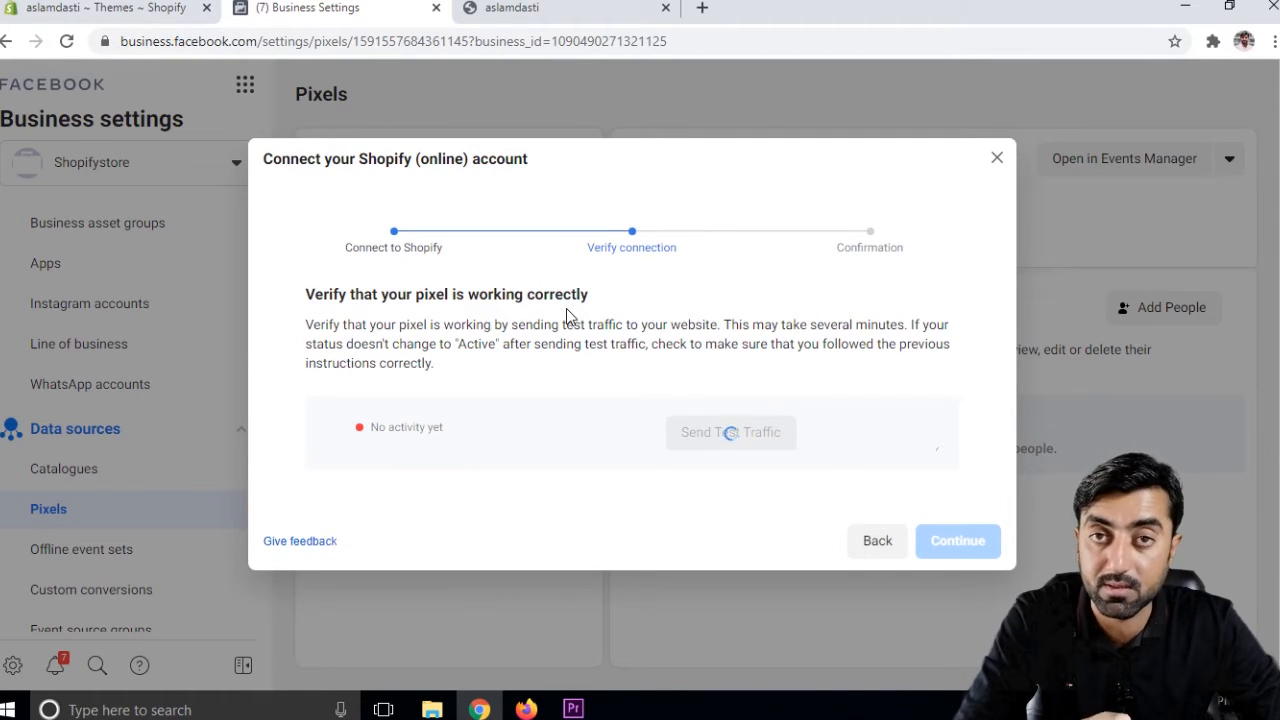
# Step: Switch to the Shopify admin and start the Facebook setup for Facebook Pixel from the online store's preferences
pyautogui.click(112, 8)
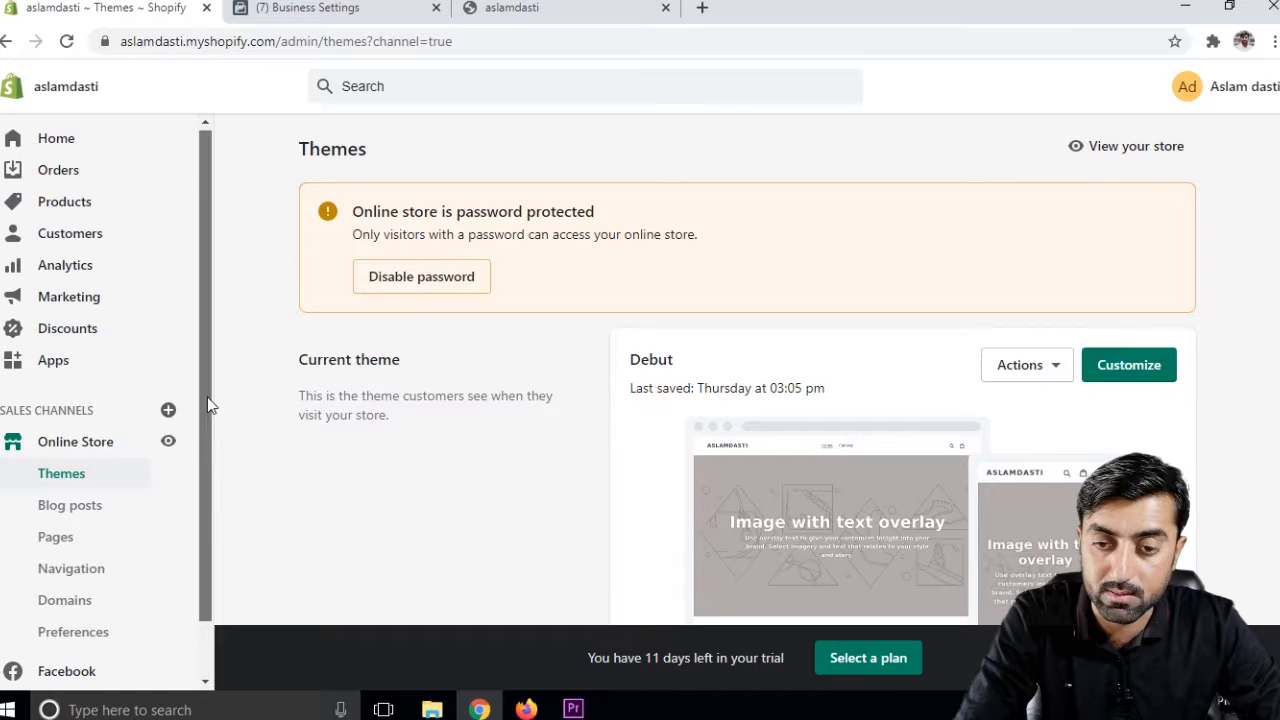
pyautogui.moveTo(207, 397); pyautogui.dragTo(200, 503)
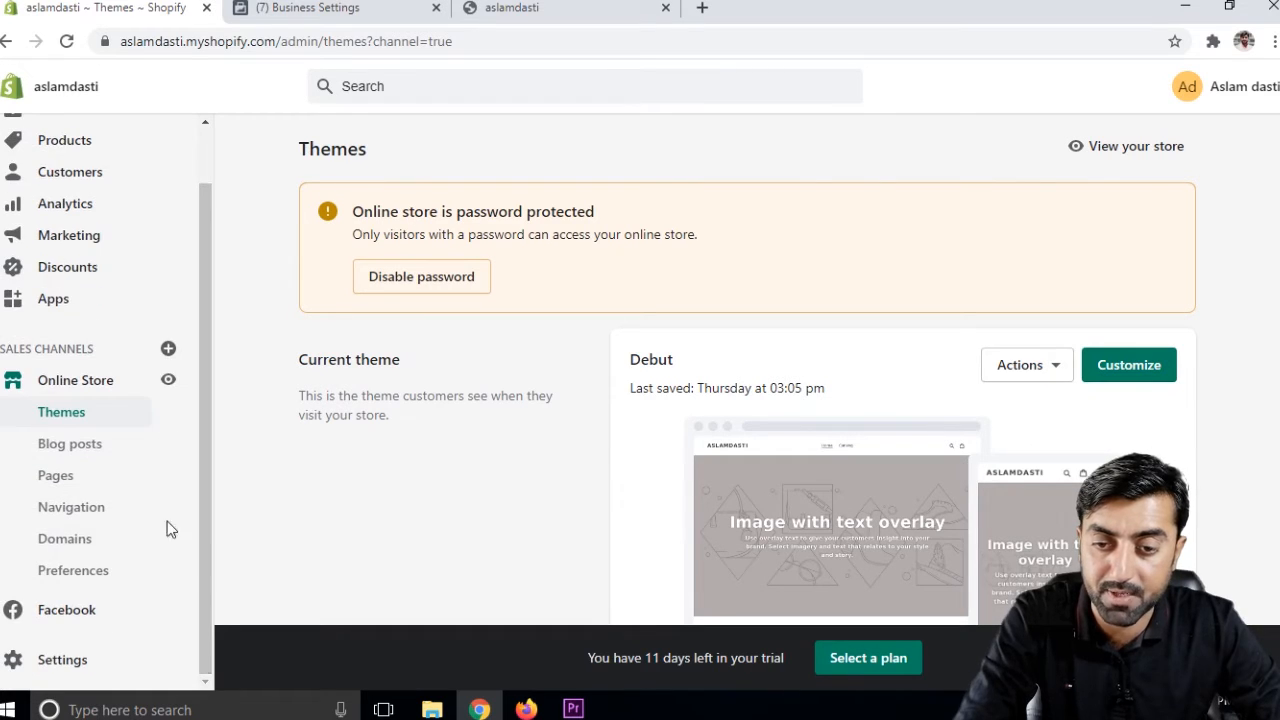
pyautogui.click(90, 572)
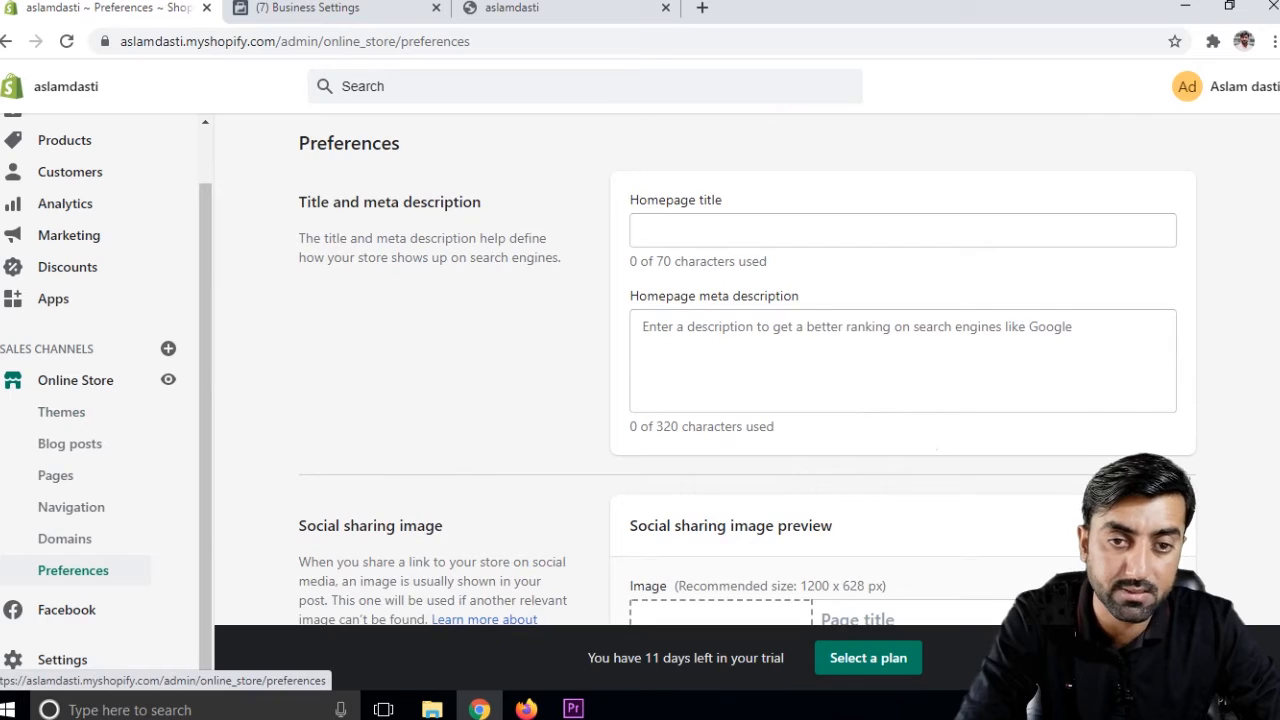
pyautogui.scroll(-7, 1277, 387)
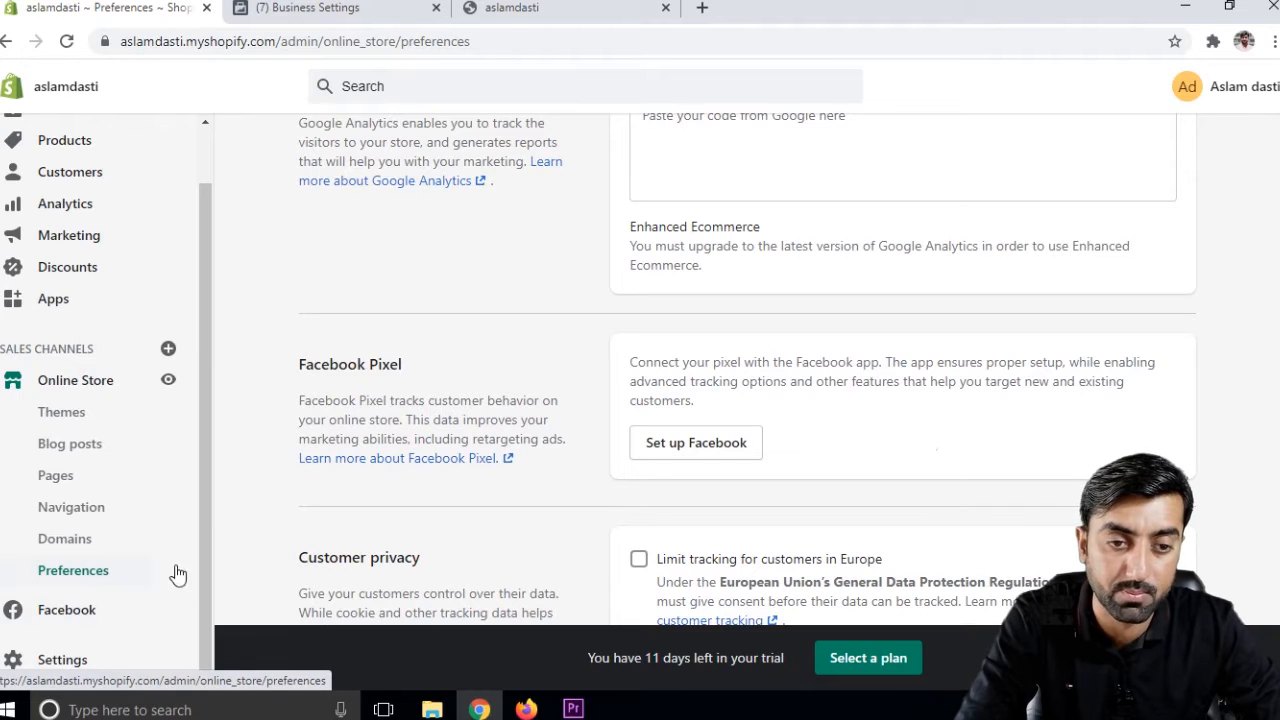
pyautogui.click(718, 447)
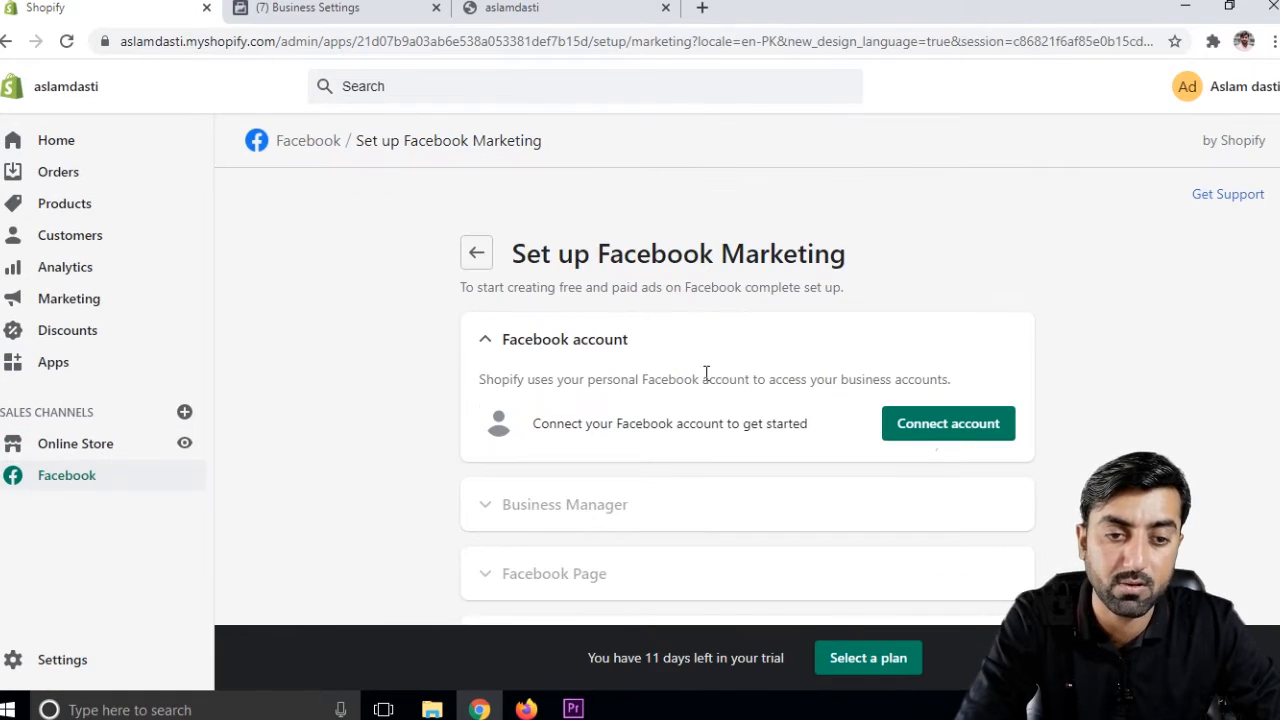
# Step: Connect the personal Facebook account and the Shopifystore Business Manager in the Facebook Marketing setup
pyautogui.click(943, 423)
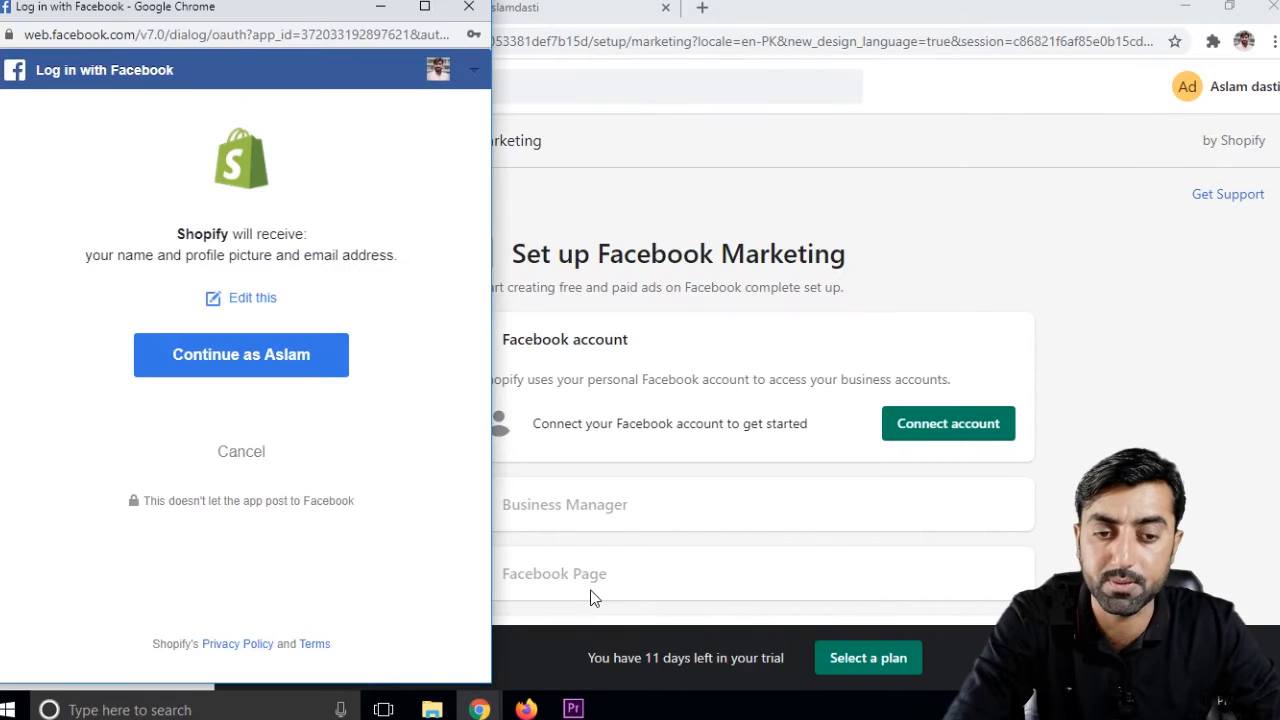
pyautogui.scroll(-1, 592, 584)
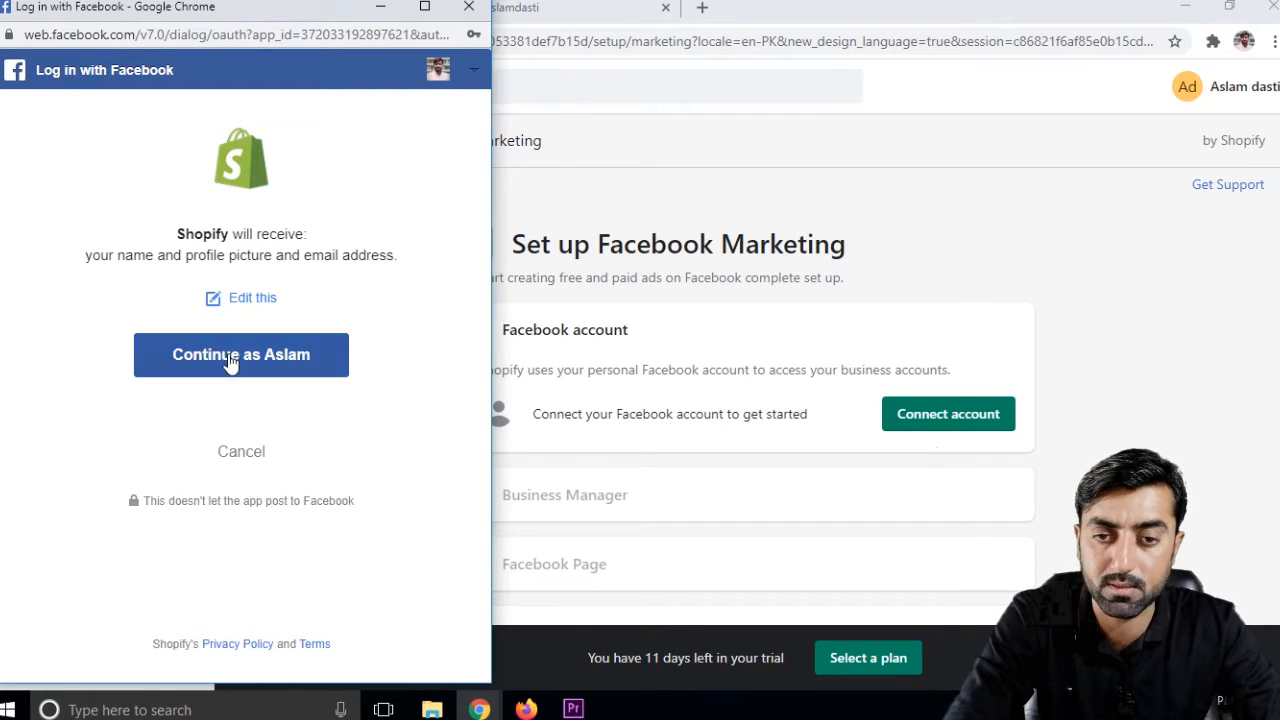
pyautogui.click(228, 352)
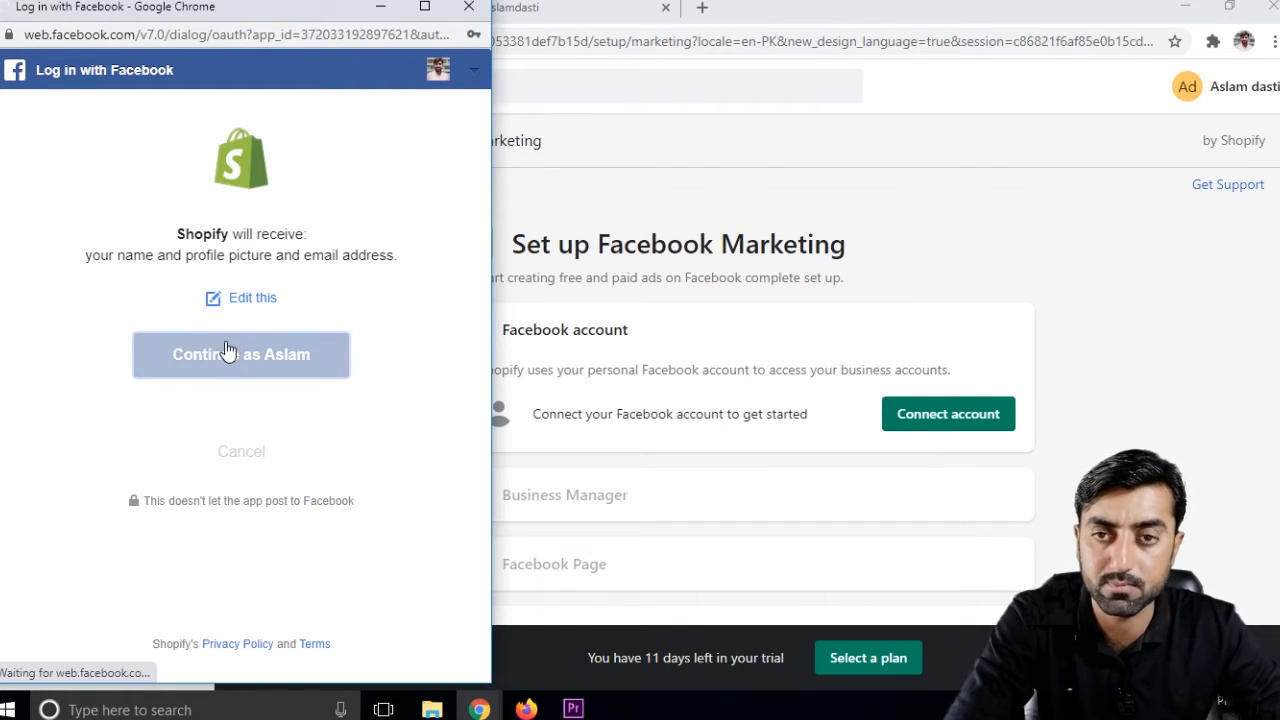
pyautogui.click(440, 650)
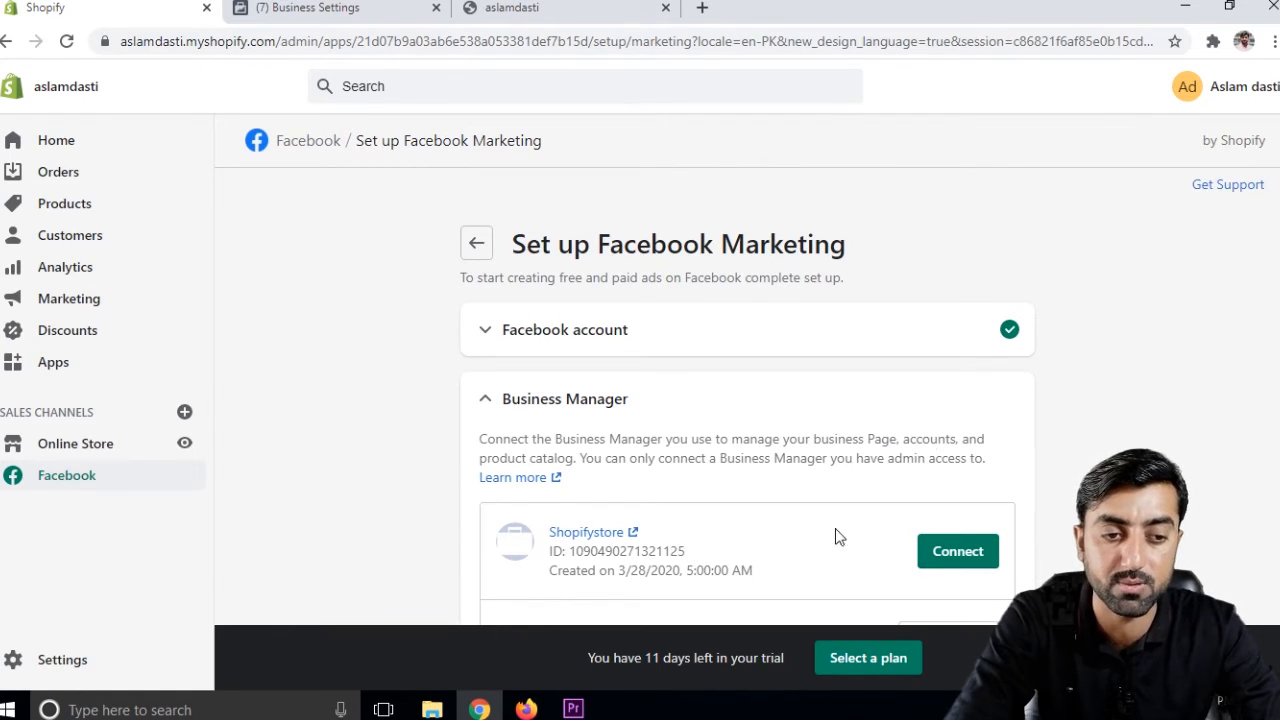
pyautogui.click(955, 552)
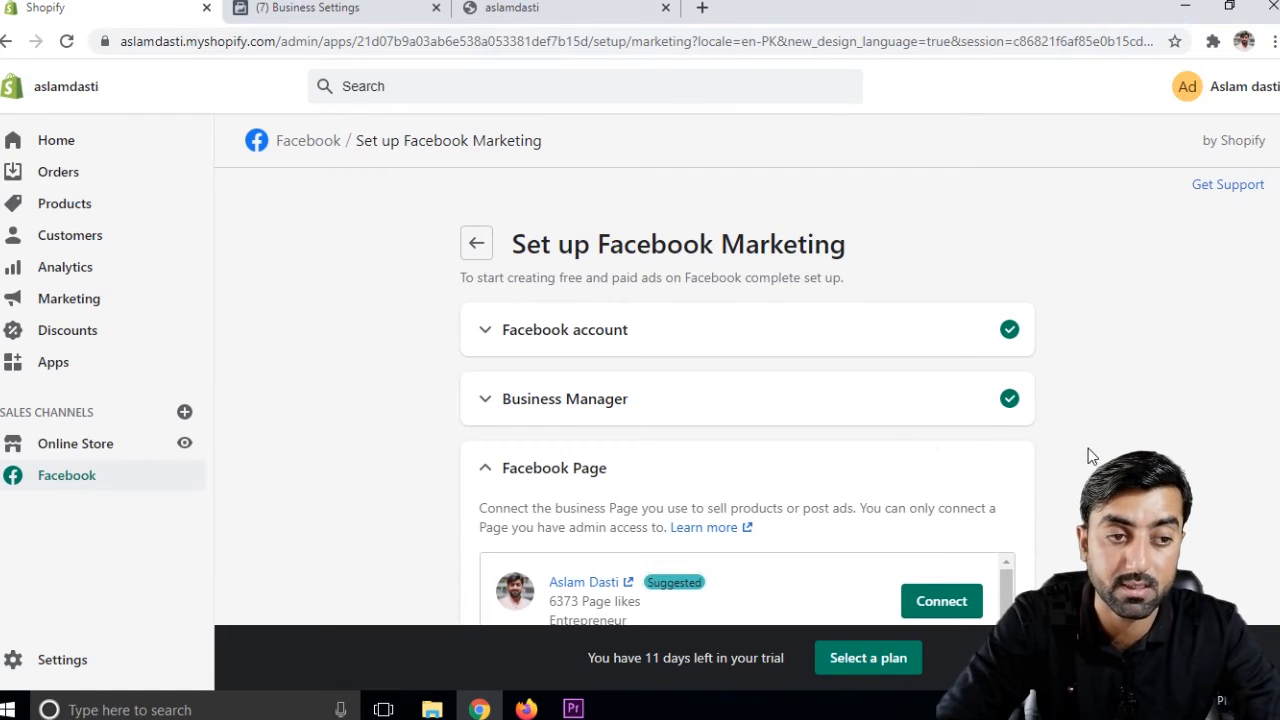
pyautogui.scroll(1, 1157, 383)
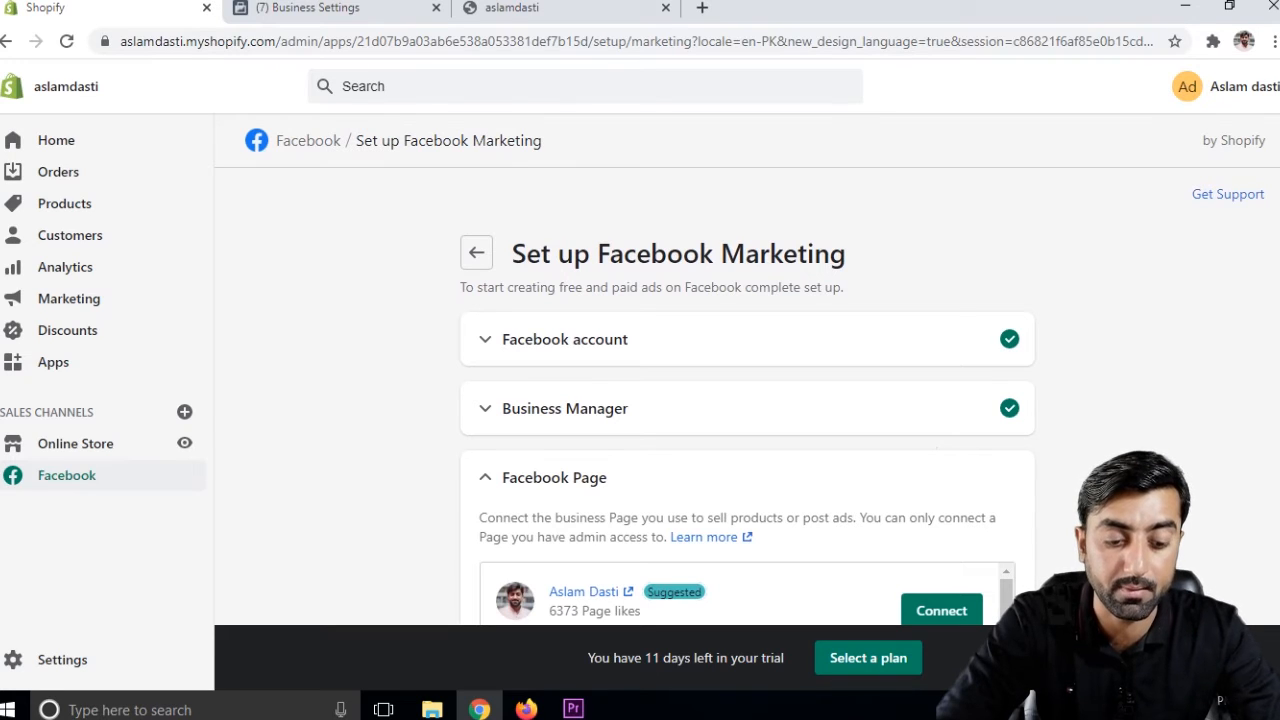
# Step: Connect the suggested Facebook Page and start connecting the suggested "gearbest ads" ad account in the Facebook Marketing setup
pyautogui.scroll(-2, 861, 397)
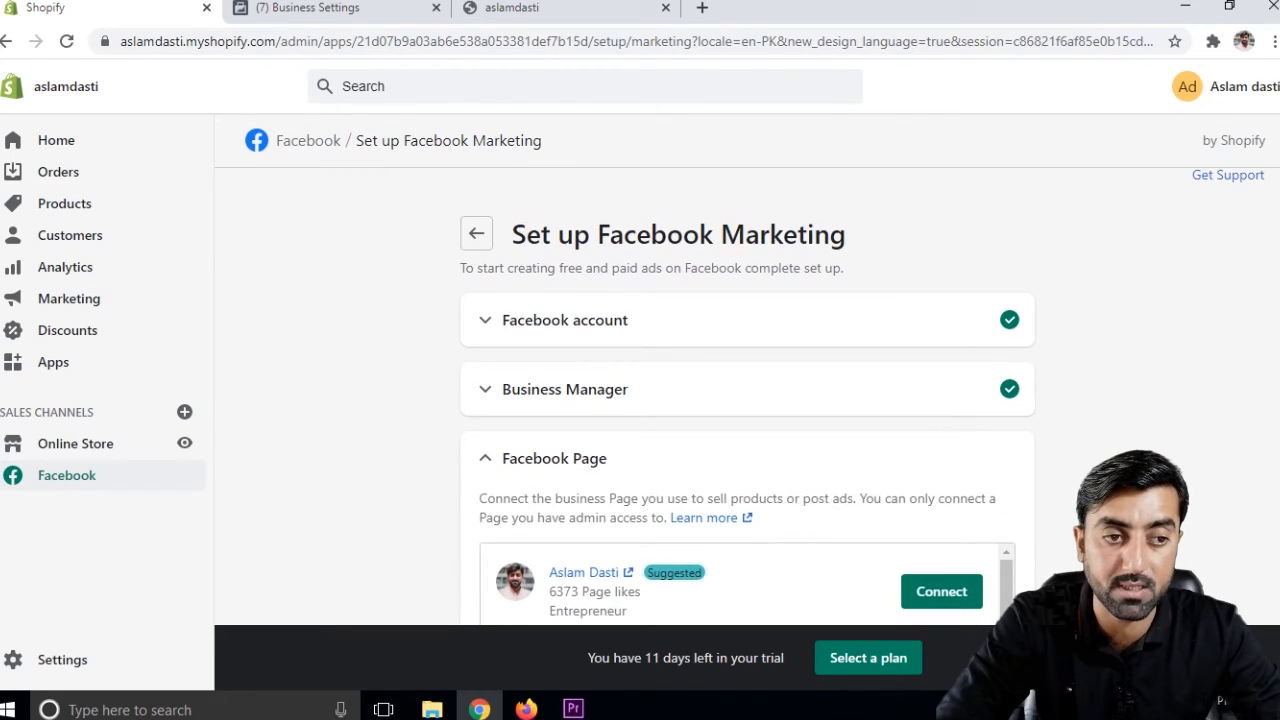
pyautogui.scroll(-3, 747, 400)
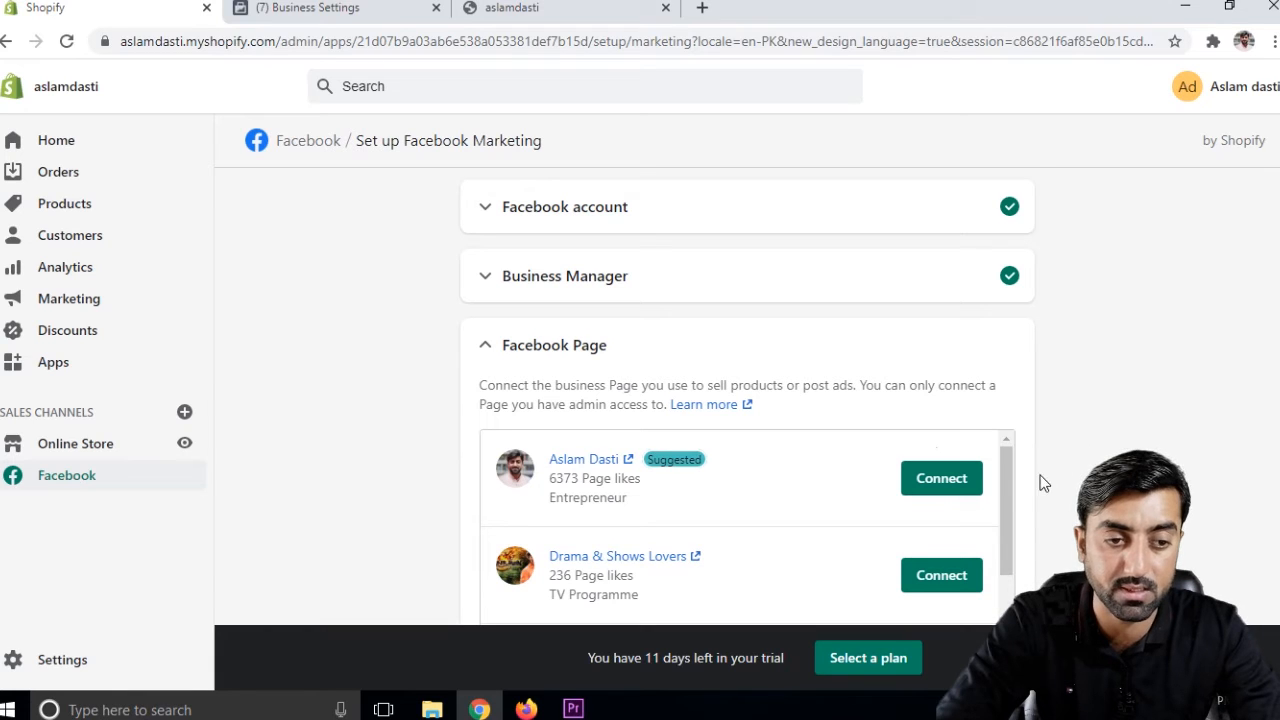
pyautogui.click(942, 479)
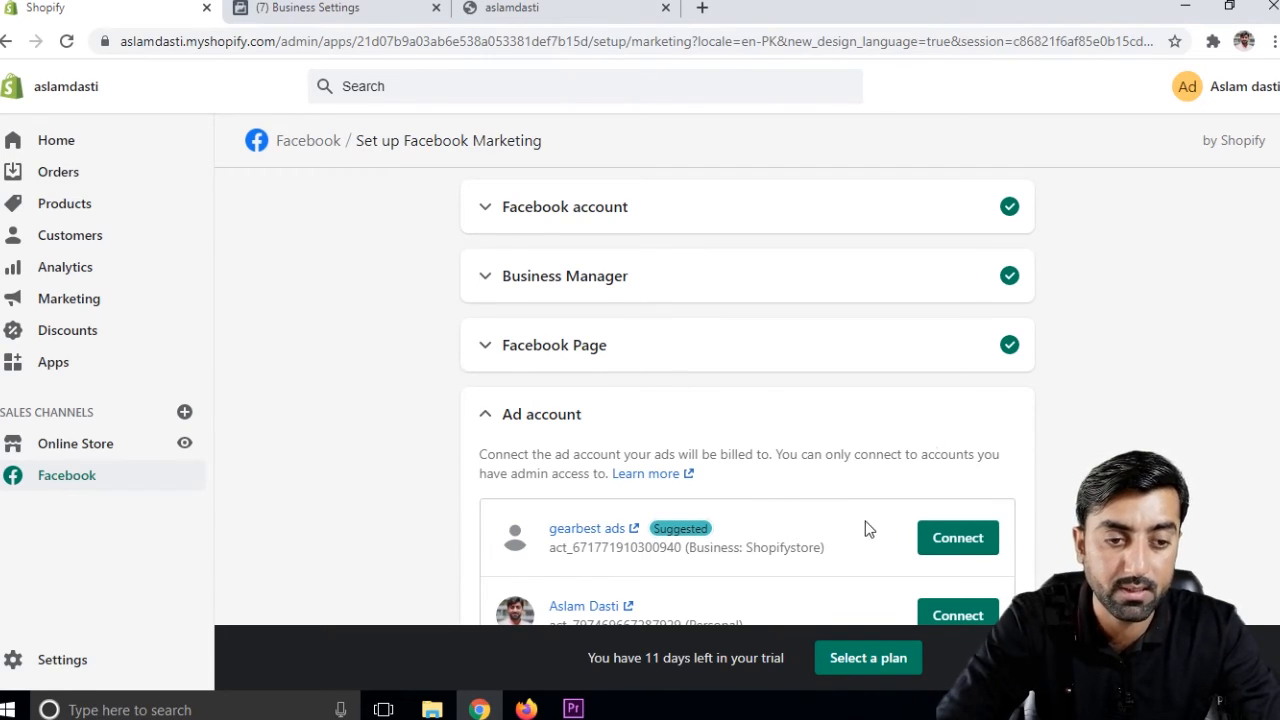
pyautogui.click(946, 553)
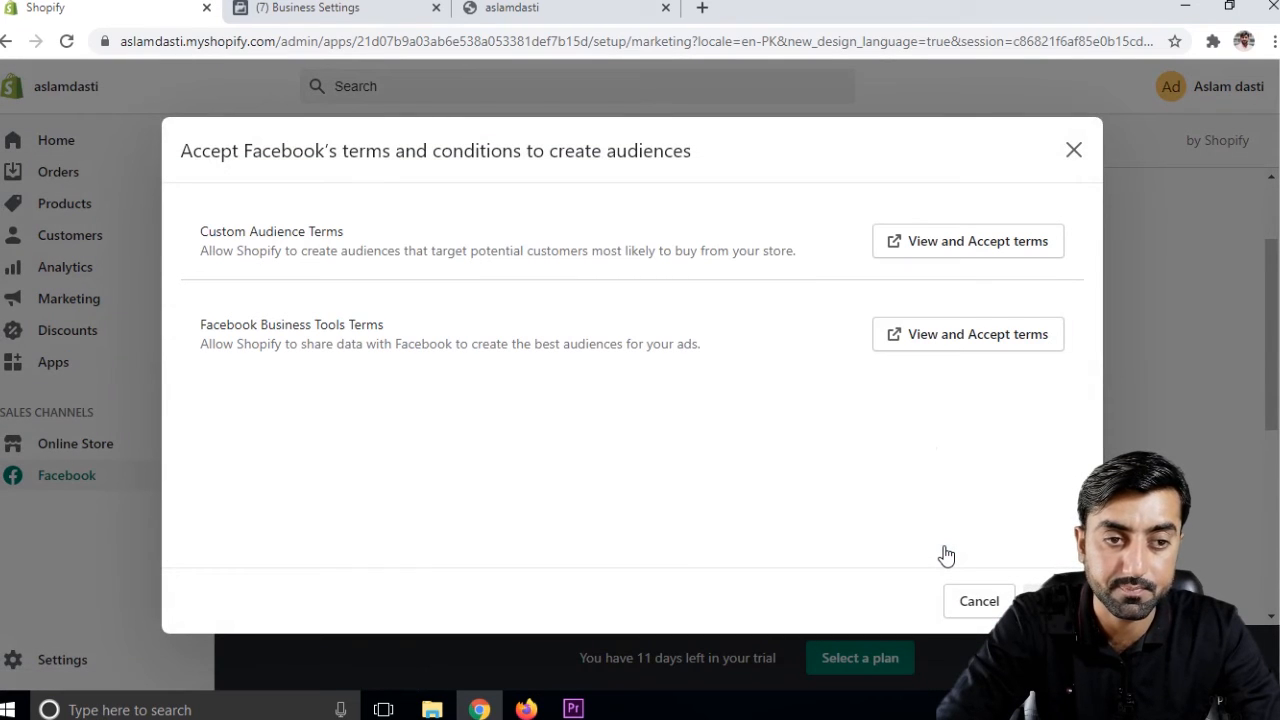
# Step: View and accept the Custom Audience Terms on behalf of Shopifystore and return to the Shopify terms dialog
pyautogui.click(968, 241)
pyautogui.click(300, 7)
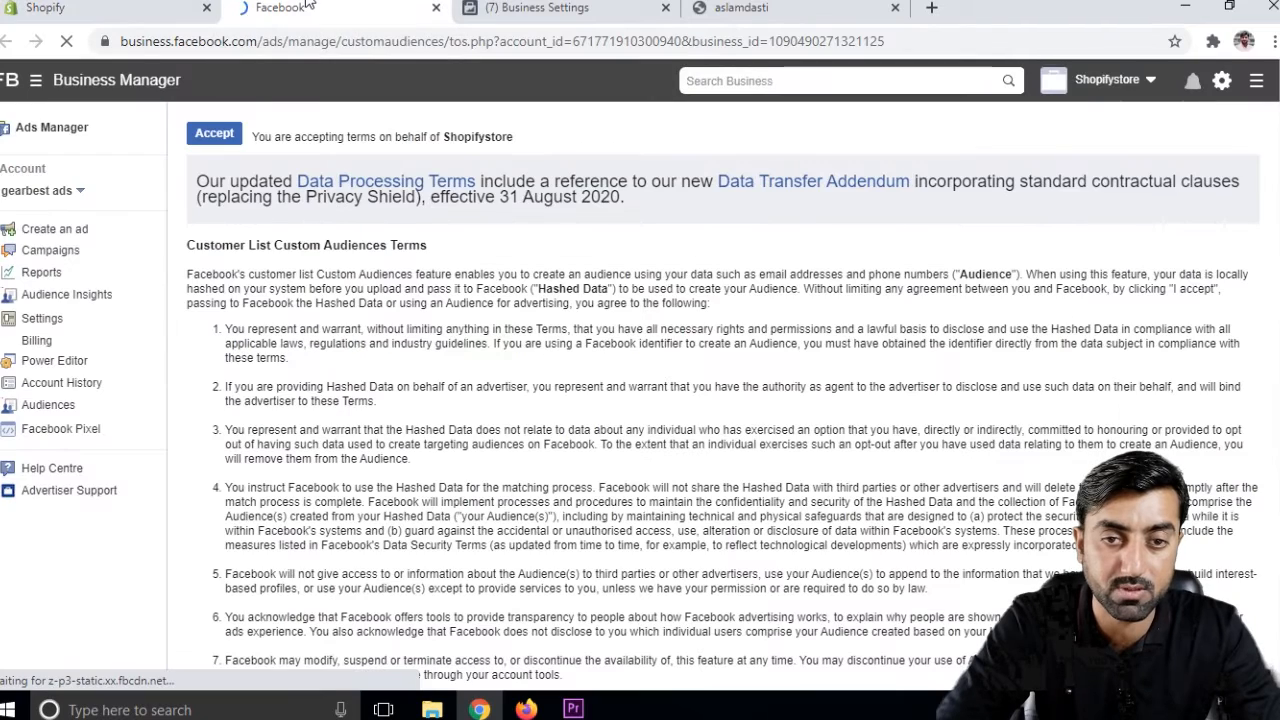
pyautogui.rightClick(303, 9)
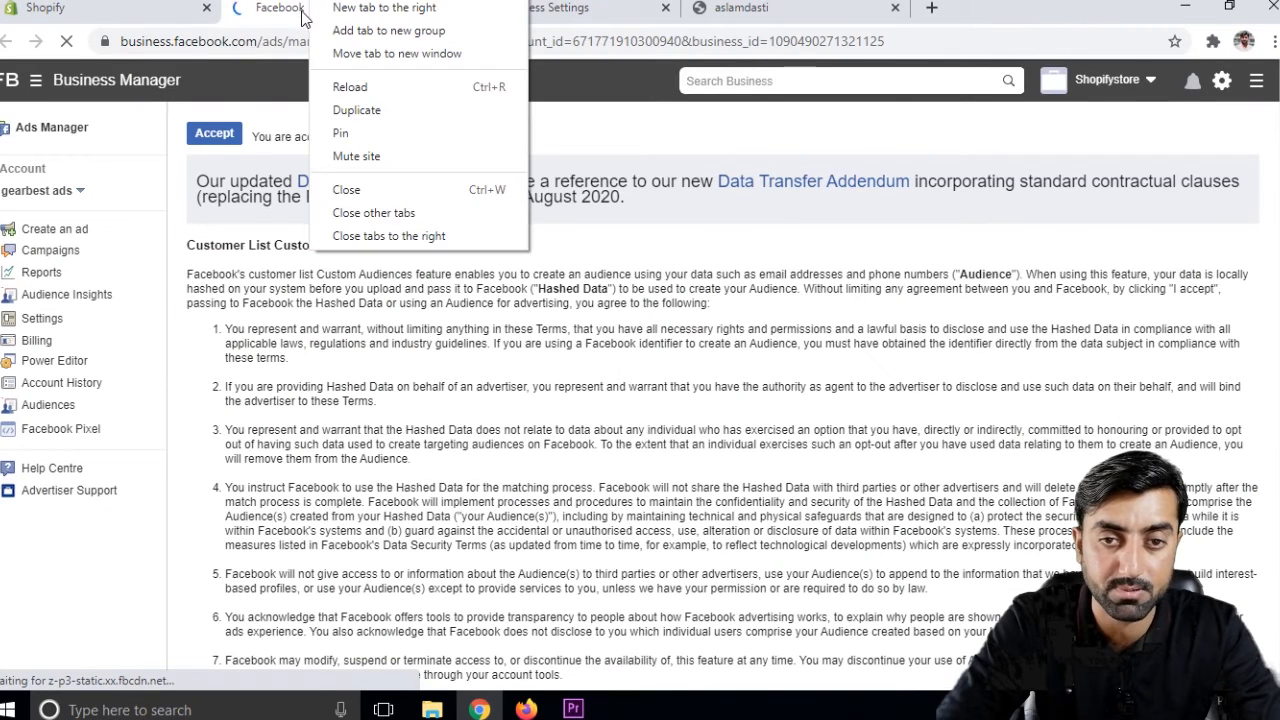
pyautogui.click(195, 77)
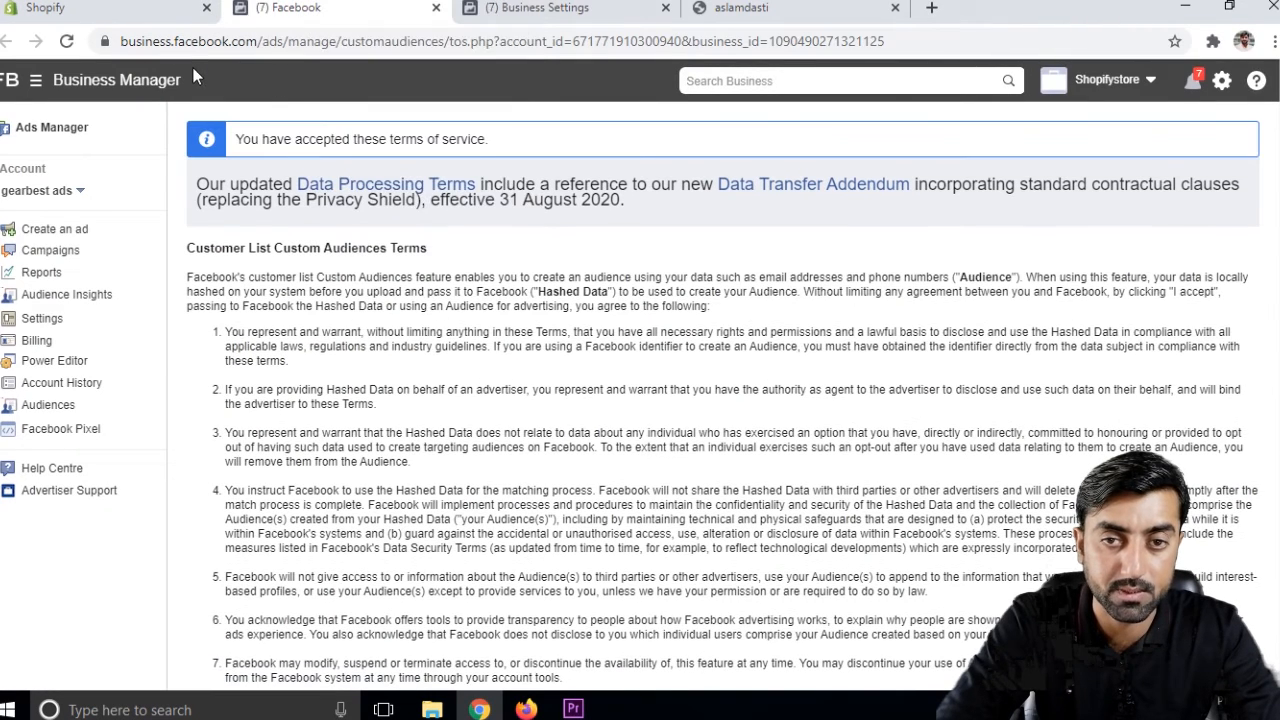
pyautogui.click(165, 15)
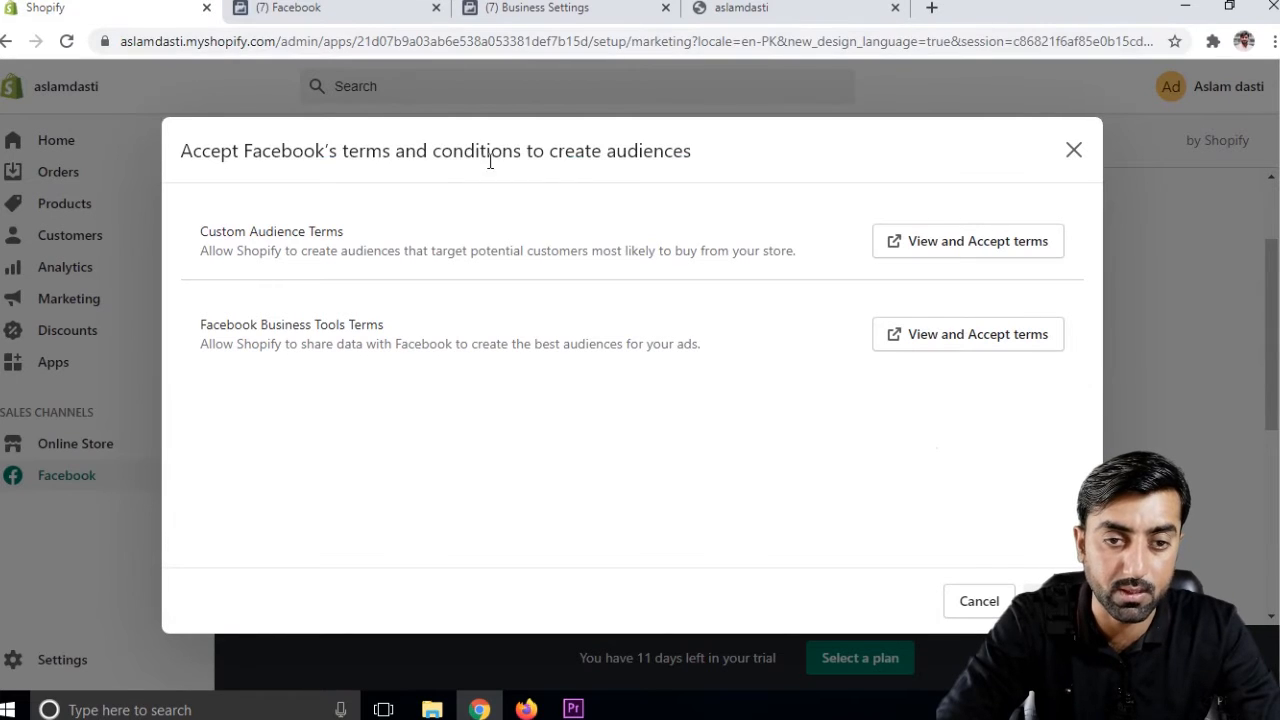
# Step: Accept the Facebook Business Tools Terms to complete the ad account connection, and enable and confirm customer data sharing
pyautogui.click(997, 337)
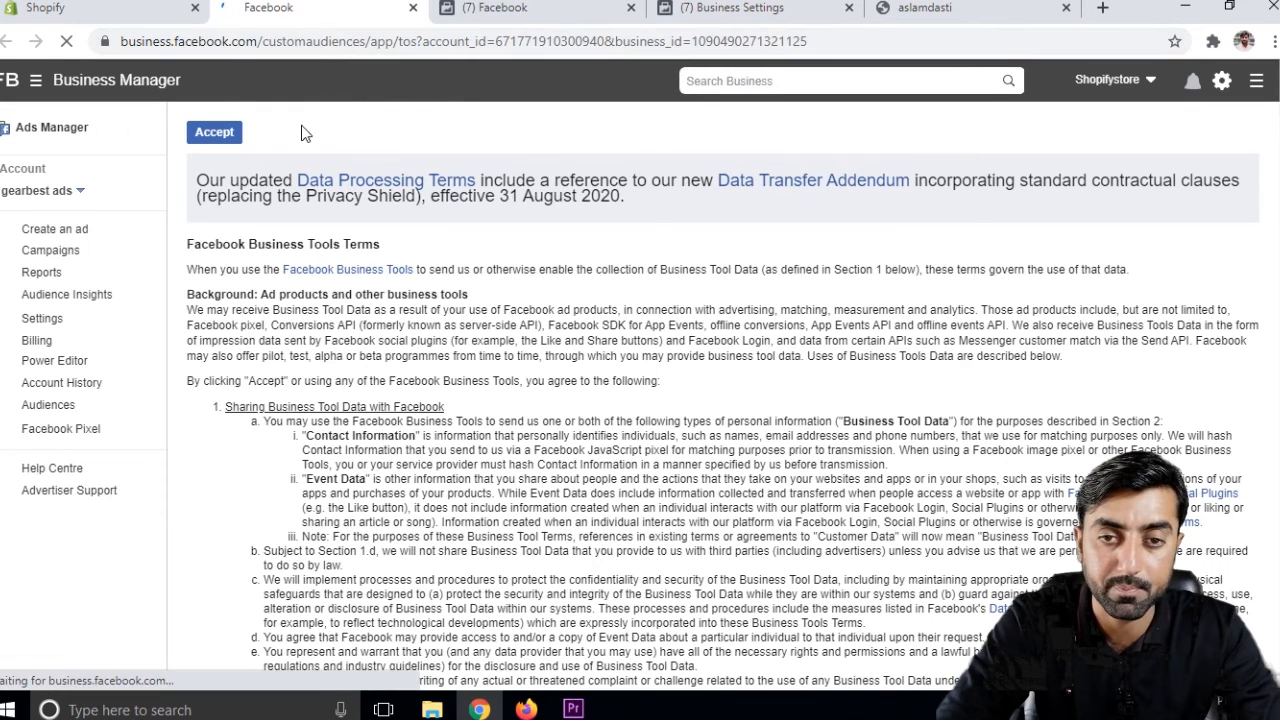
pyautogui.click(198, 136)
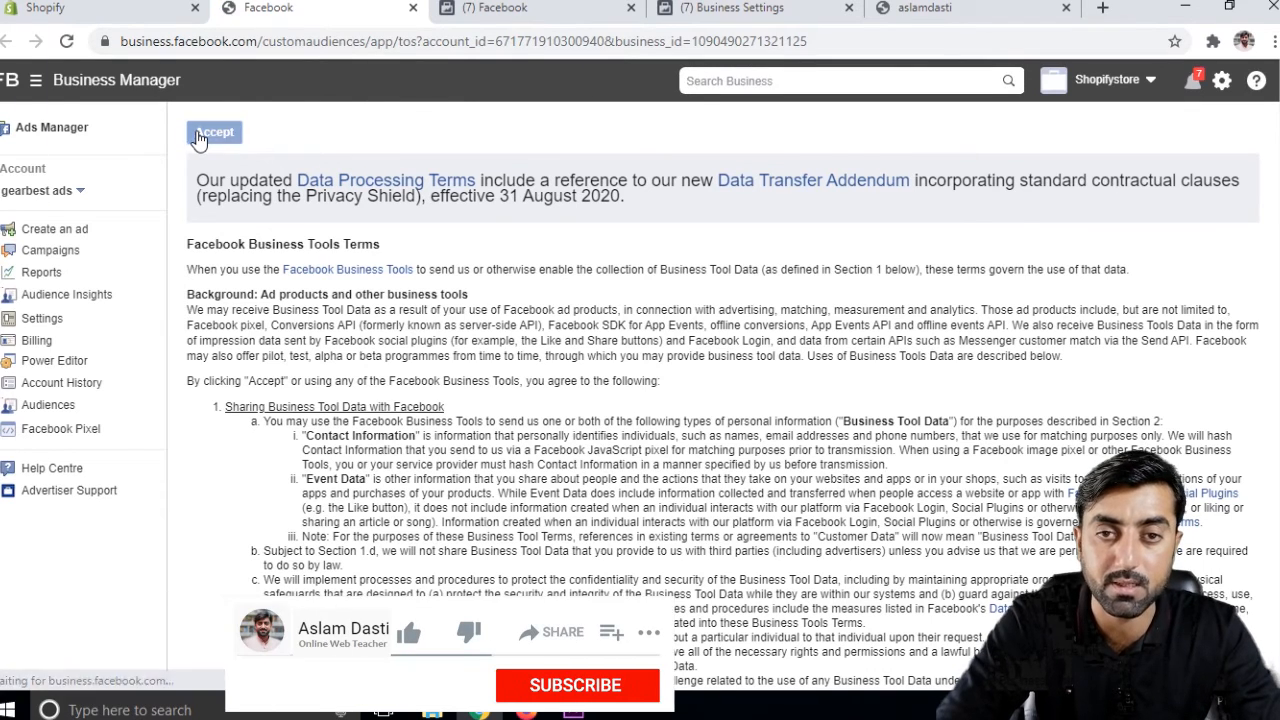
pyautogui.click(120, 7)
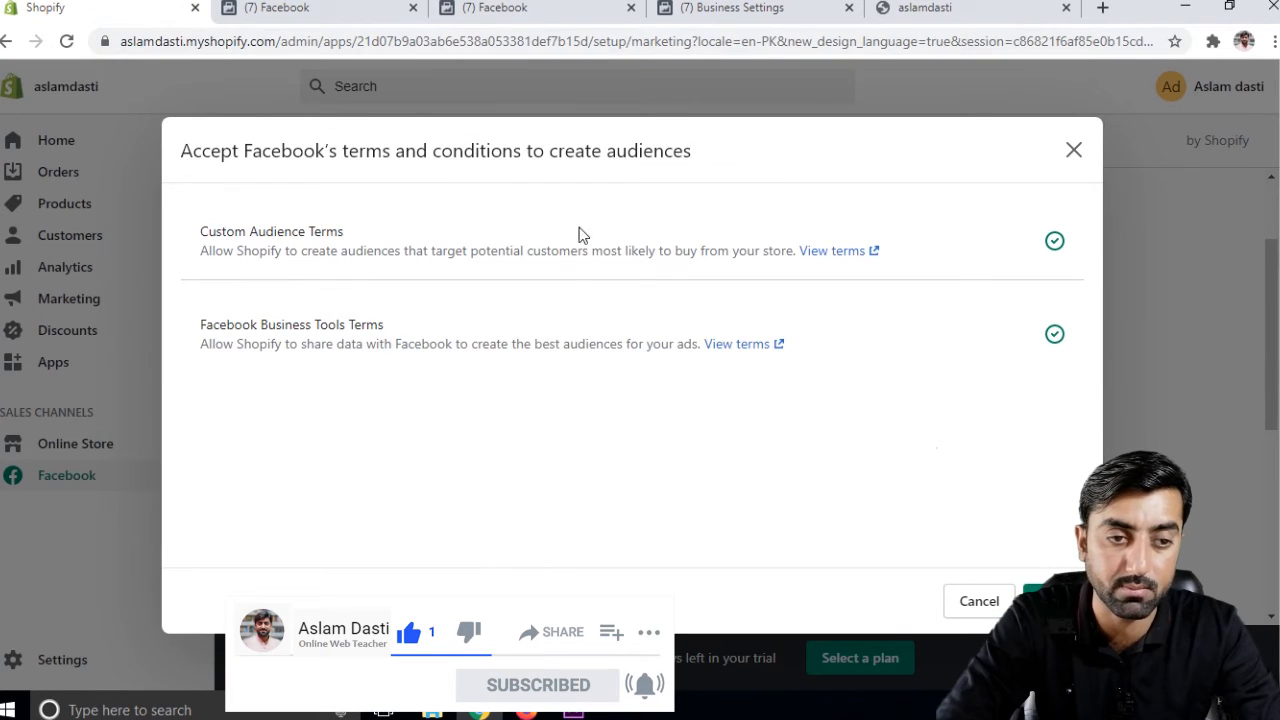
pyautogui.rightClick(1061, 558)
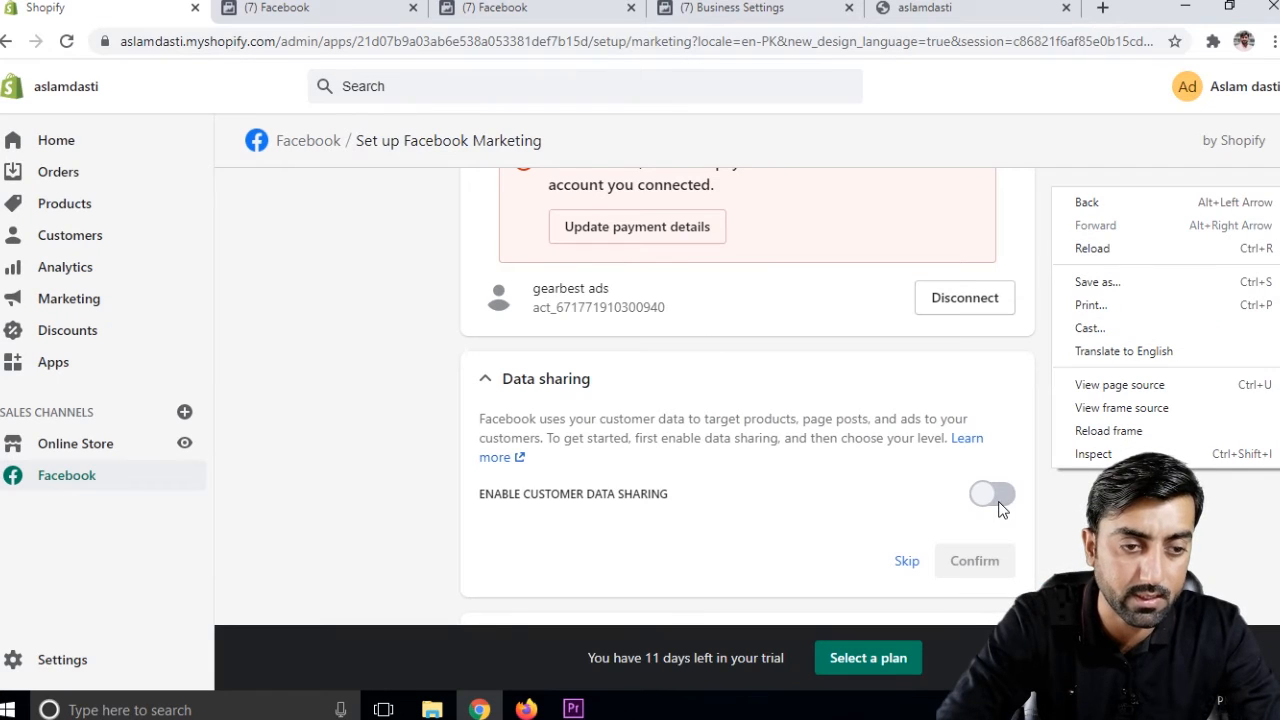
pyautogui.click(992, 496)
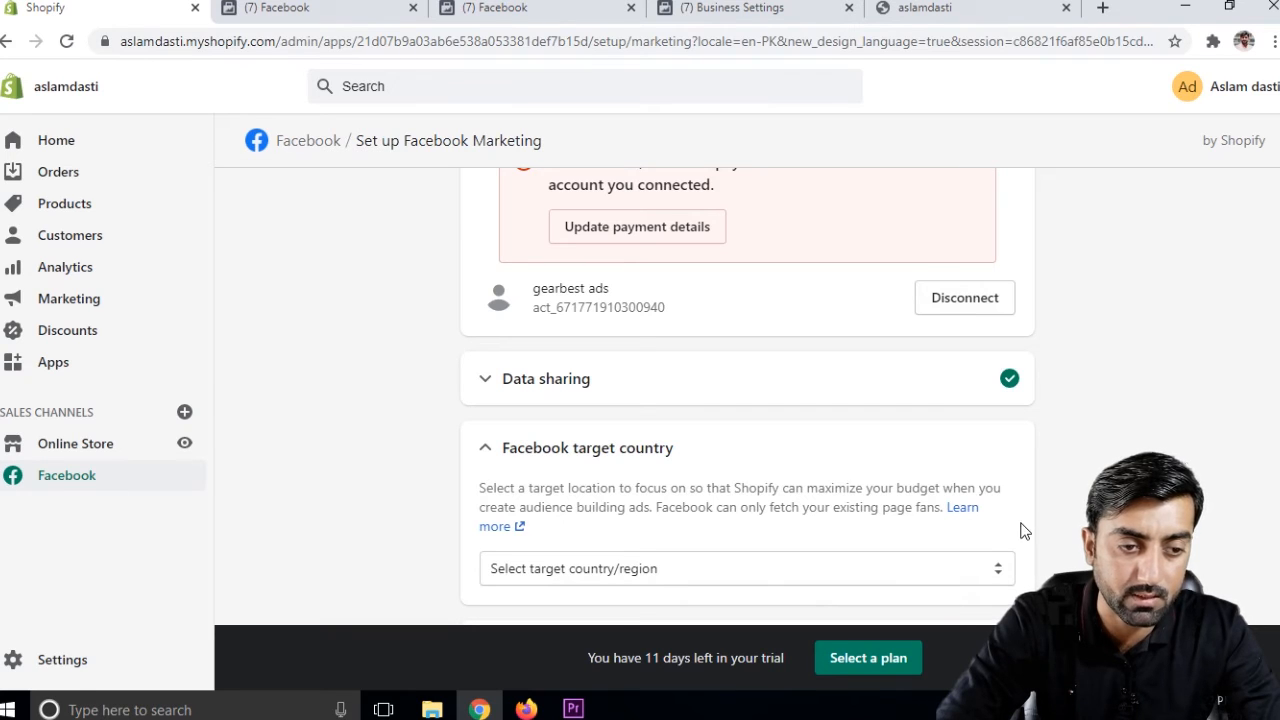
# Step: Set the Facebook target country to Pakistan and accept the Self-Serve Ad and Product Catalog terms and conditions
pyautogui.click(958, 572)
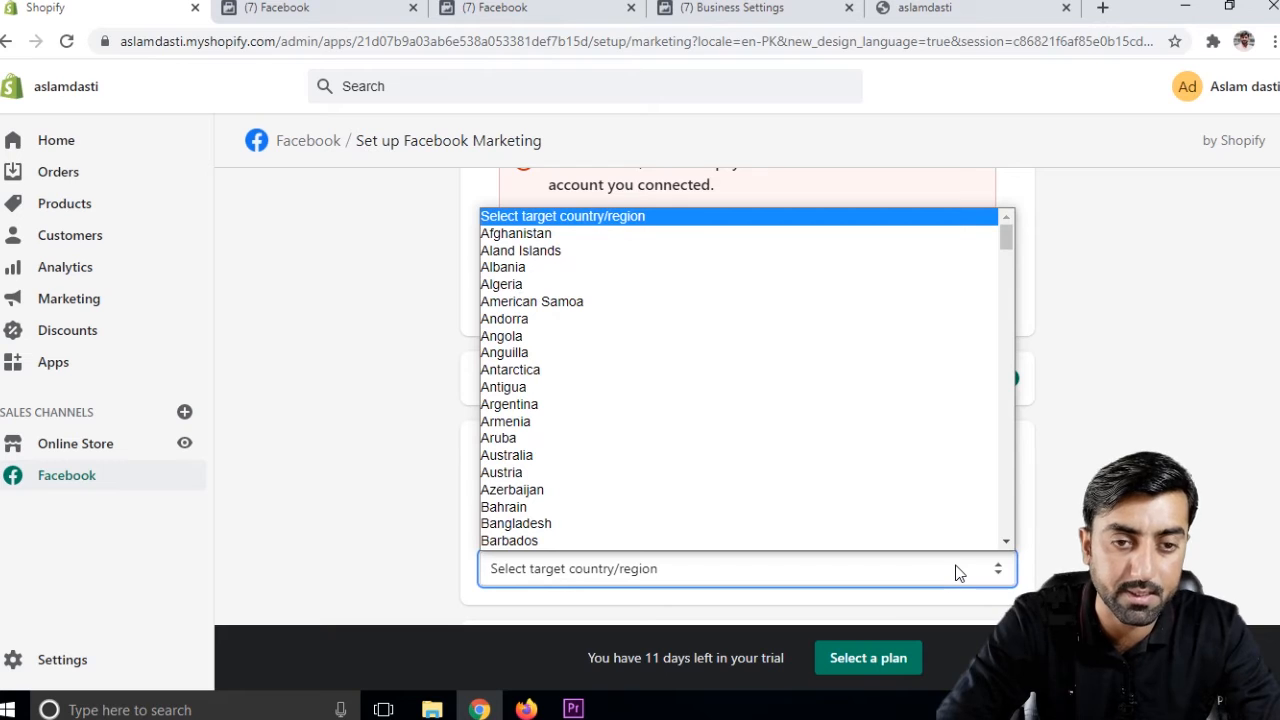
pyautogui.press('p')
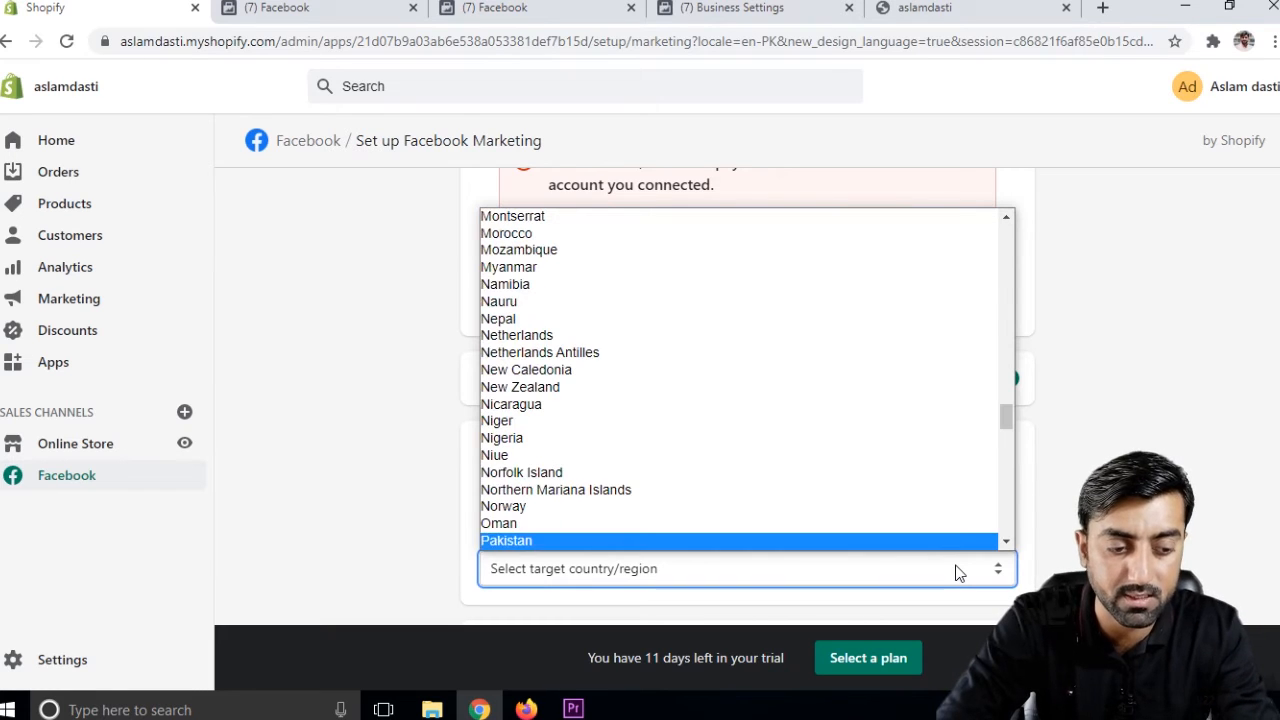
pyautogui.press('Return')
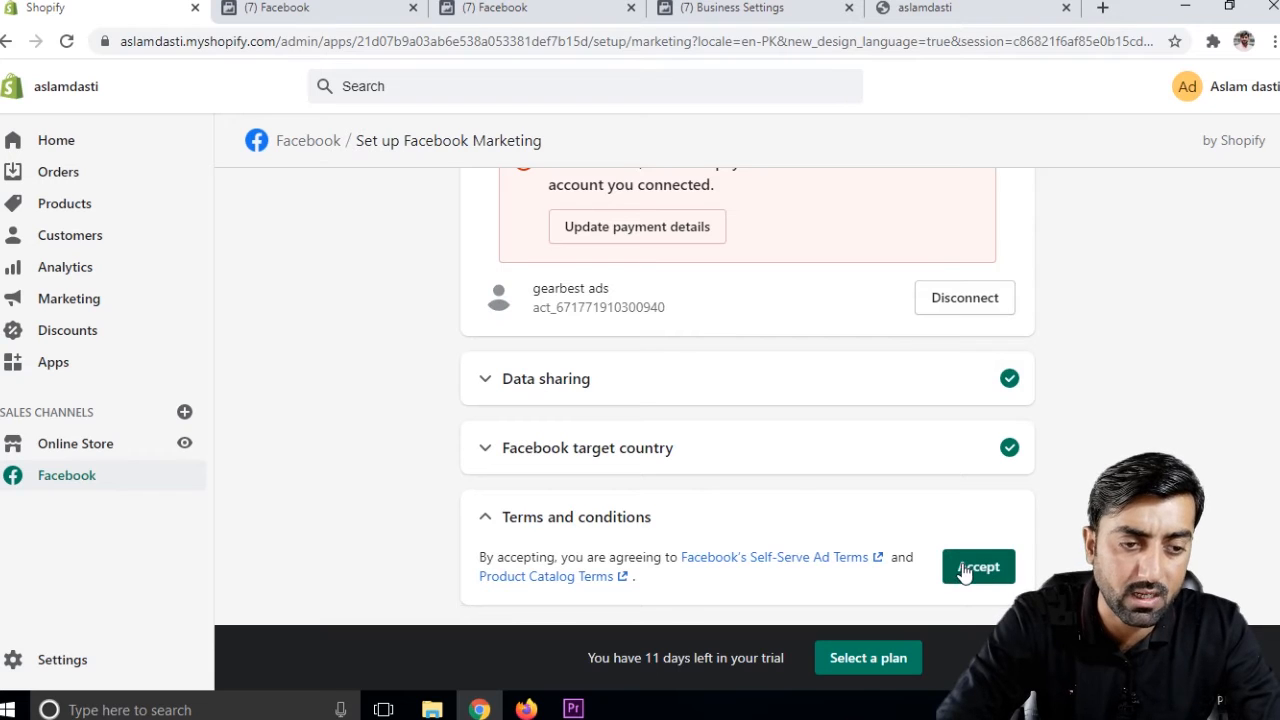
pyautogui.click(964, 568)
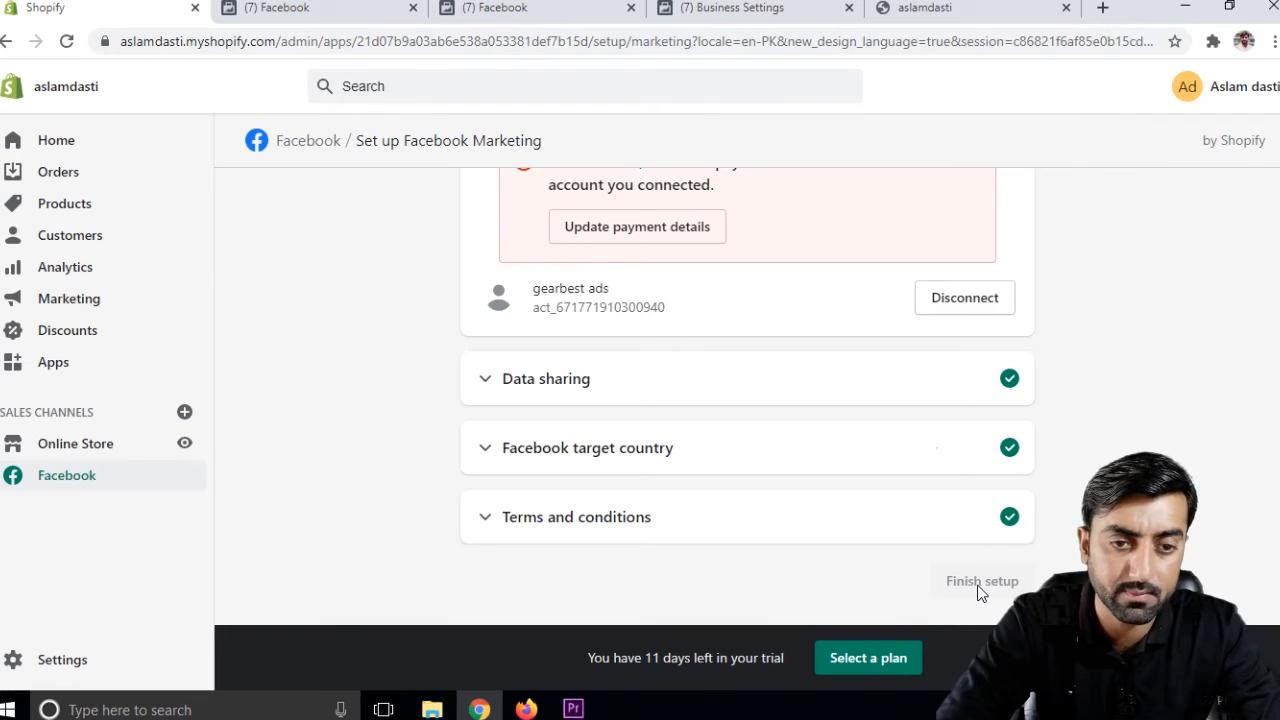
pyautogui.click(979, 588)
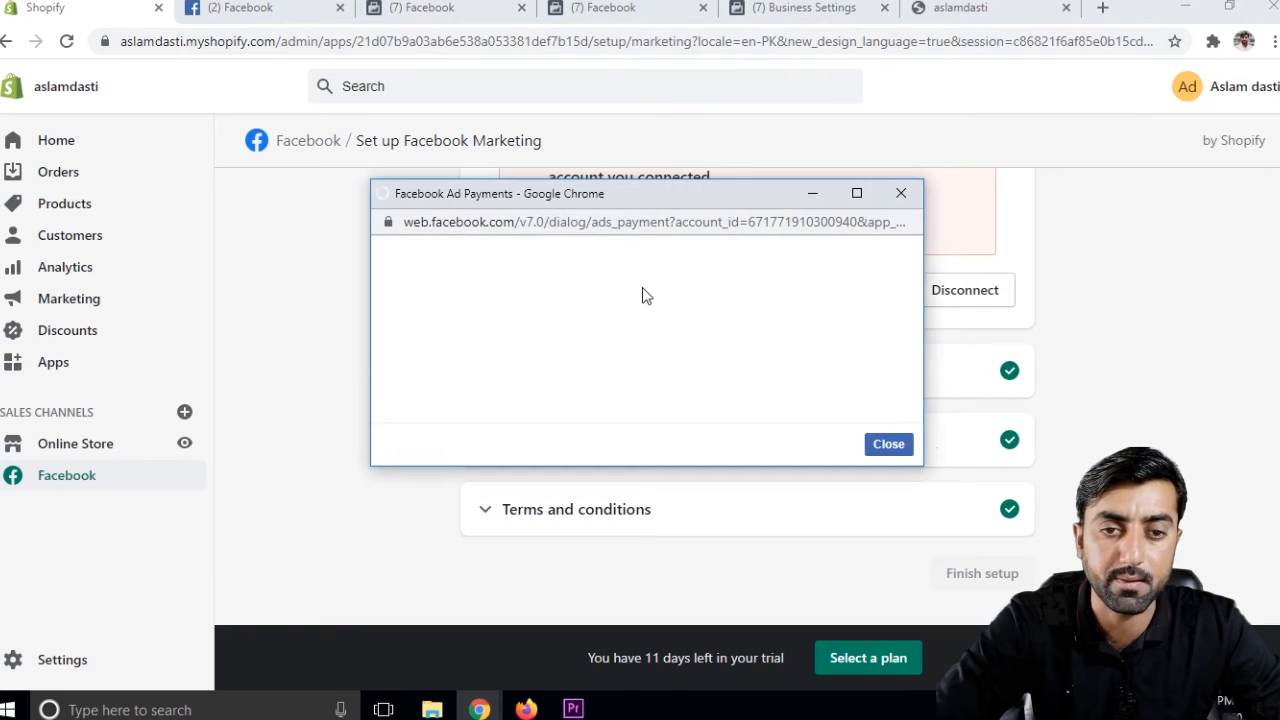
# Step: Add a debit or credit card payment method for the connected ad account and finish the Facebook Marketing setup
pyautogui.click(836, 262)
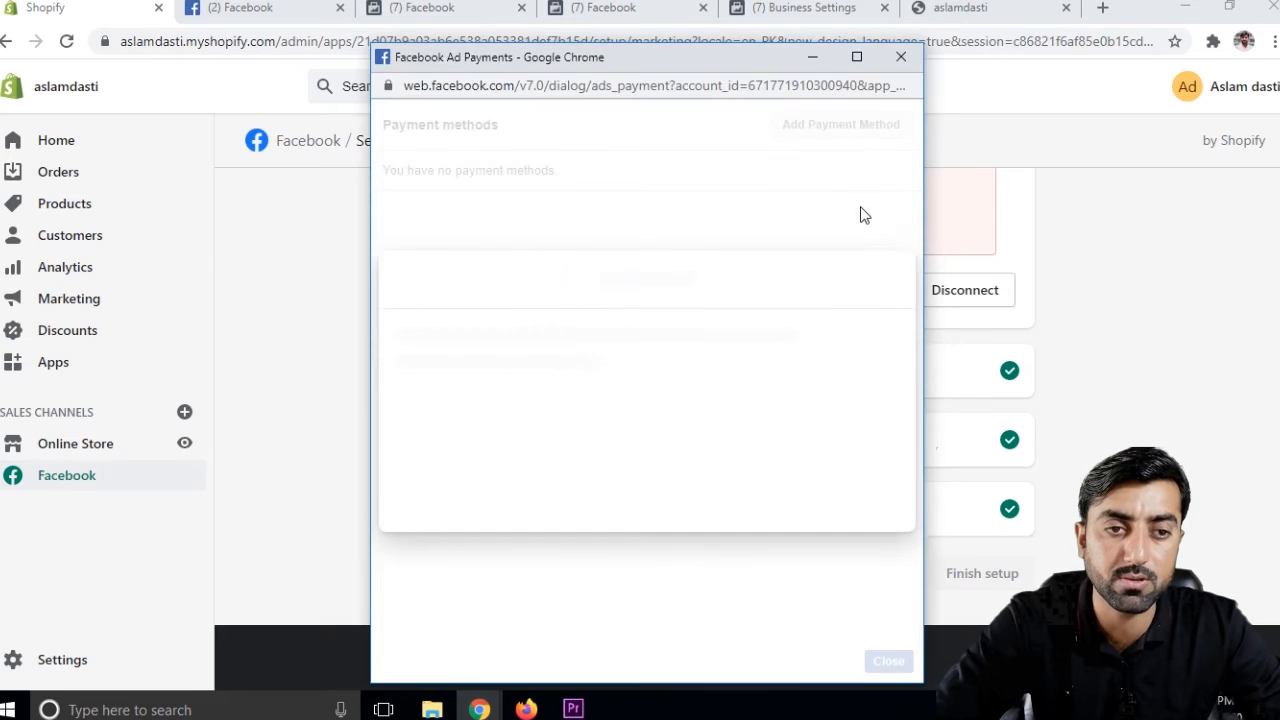
pyautogui.click(857, 58)
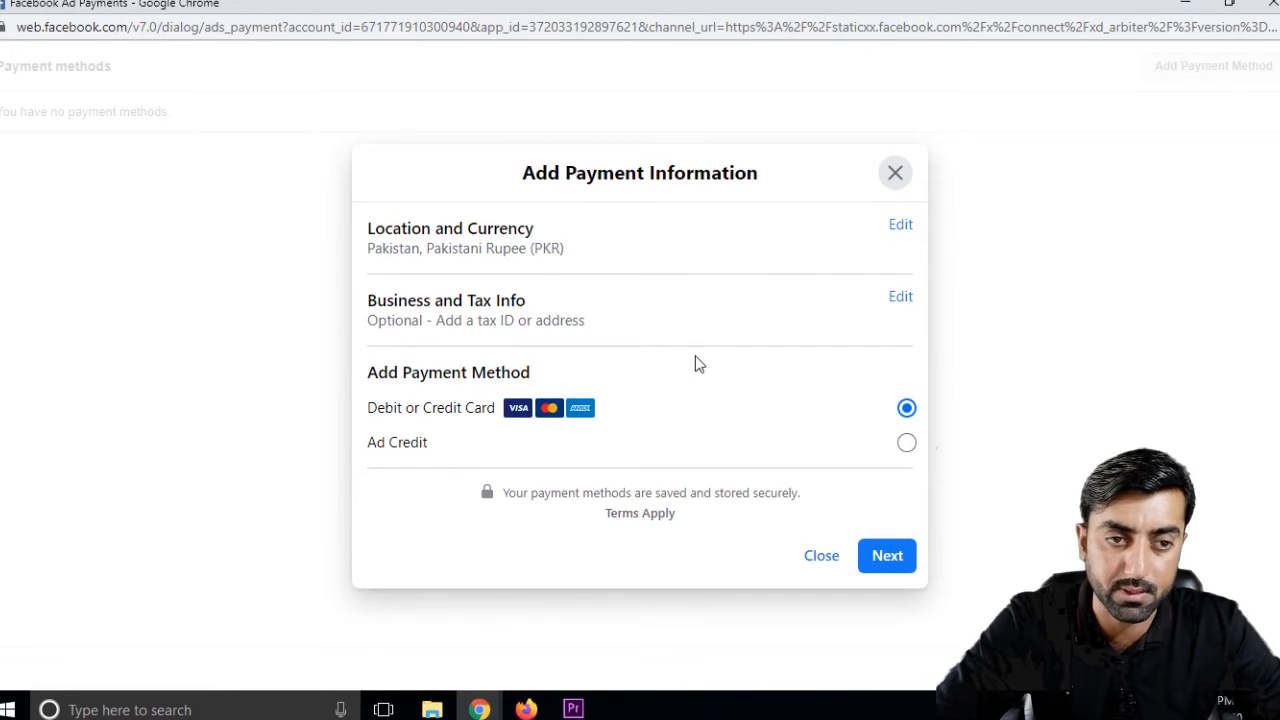
pyautogui.click(893, 556)
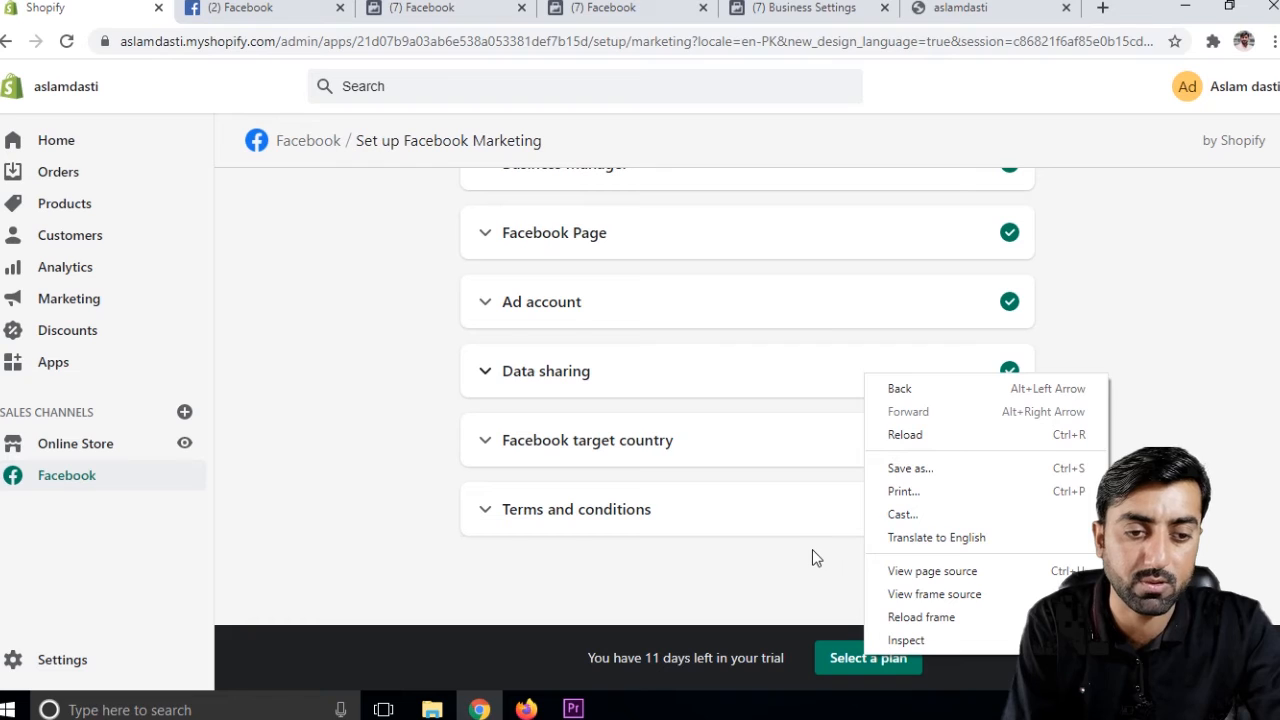
pyautogui.click(812, 550)
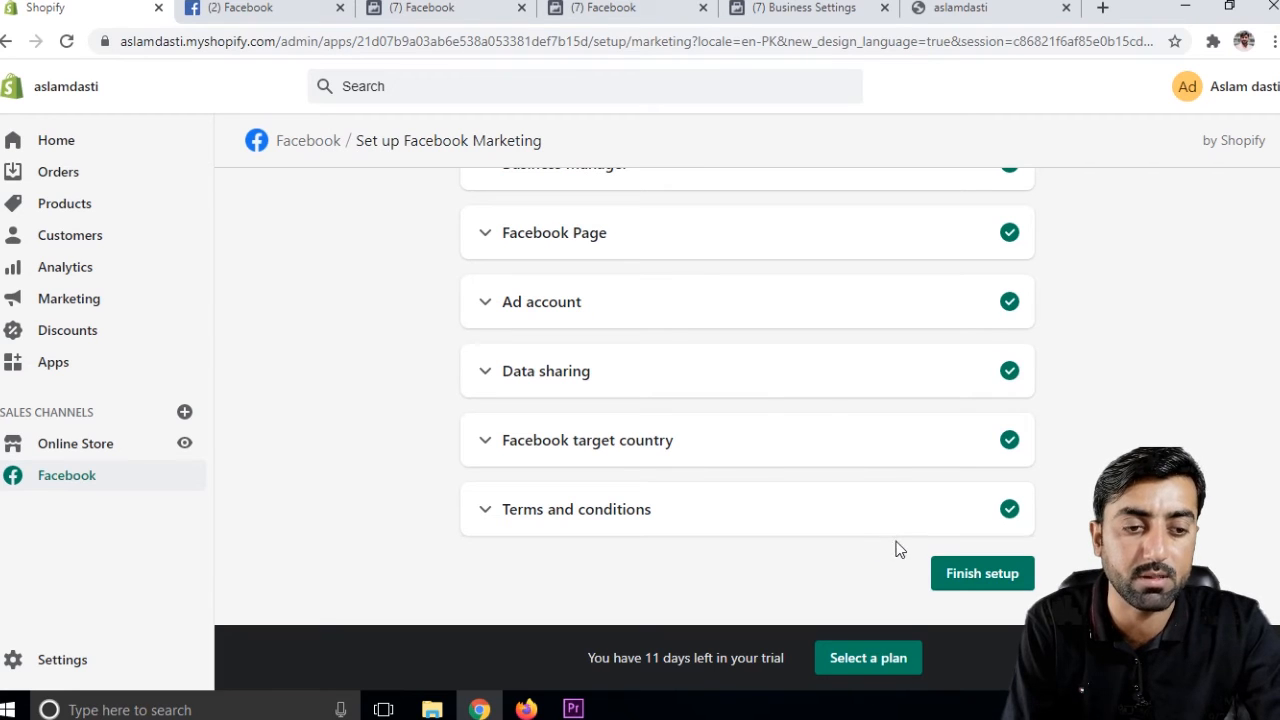
pyautogui.click(979, 582)
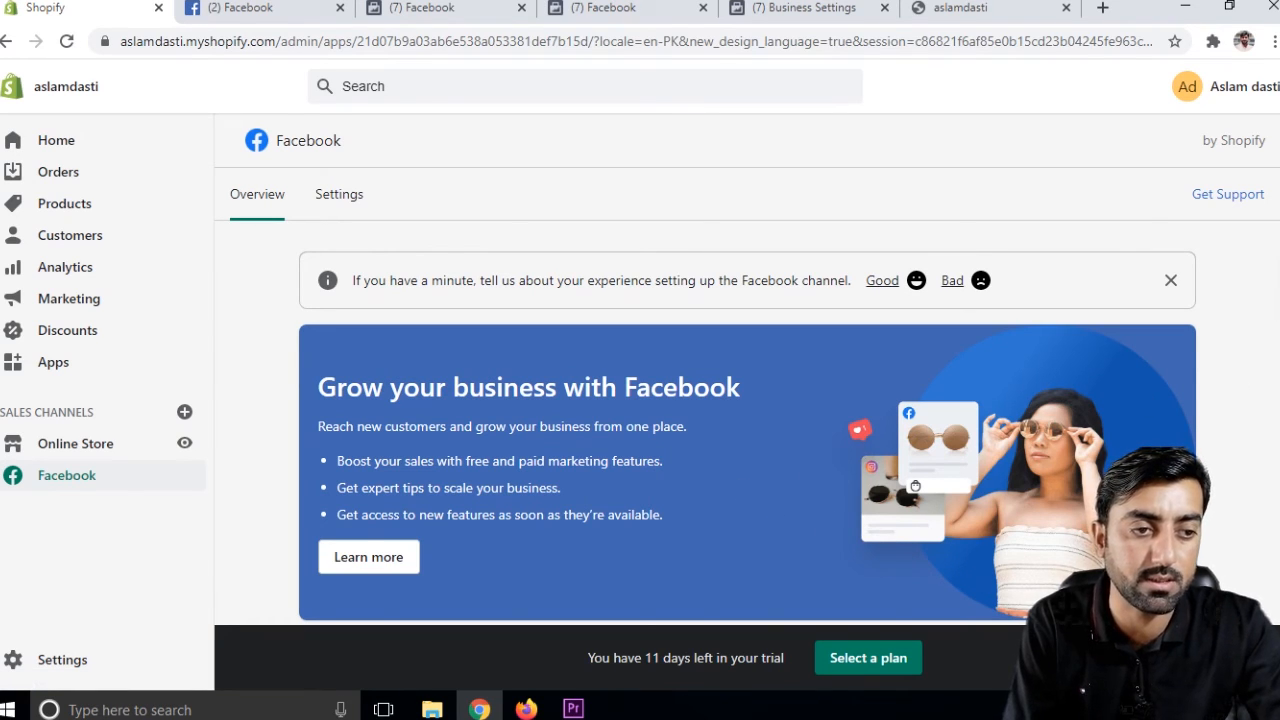
# Step: Switch to the pixel's connection verification in Business Settings and send test traffic to the store's URL
pyautogui.scroll(-2, 915, 486)
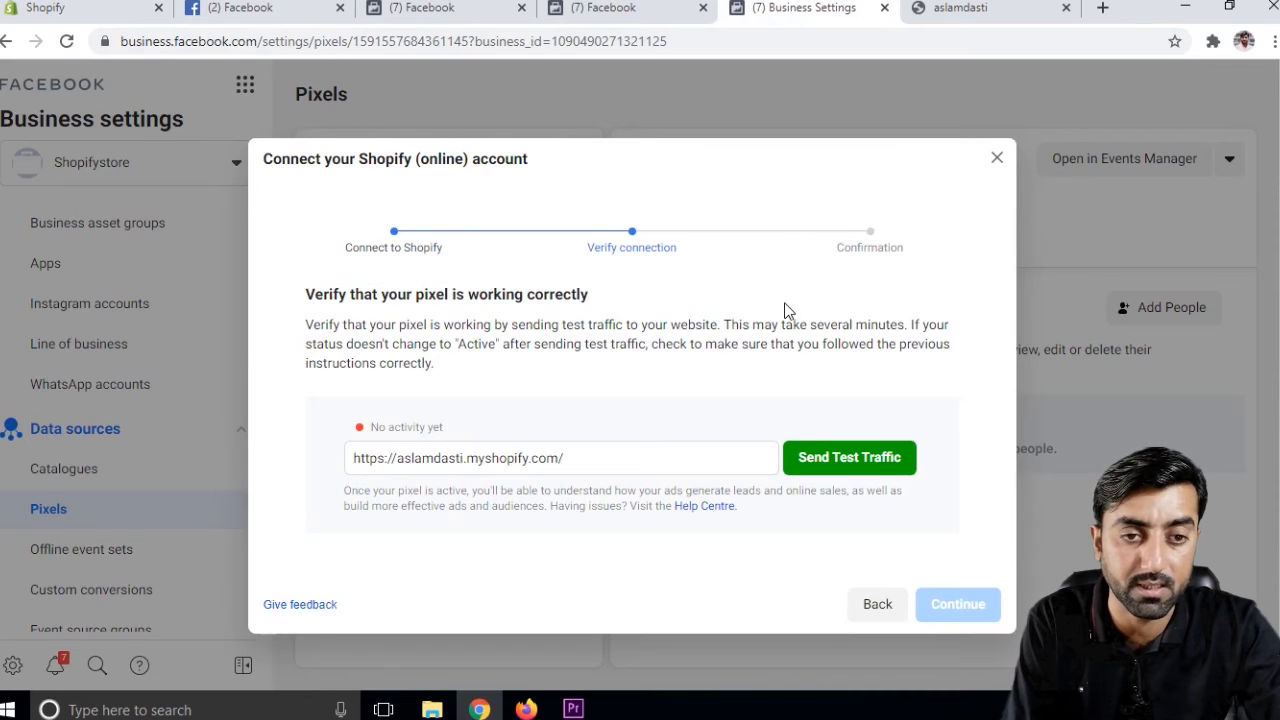
pyautogui.click(828, 468)
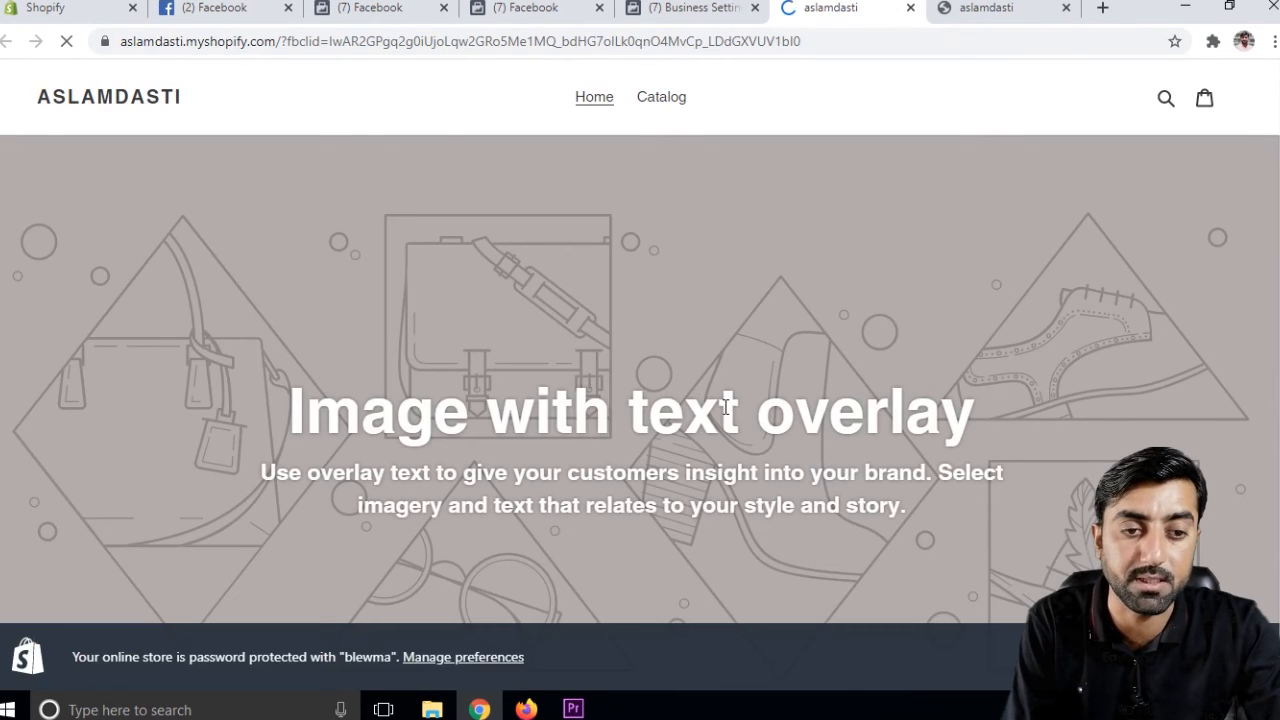
pyautogui.rightClick(986, 368)
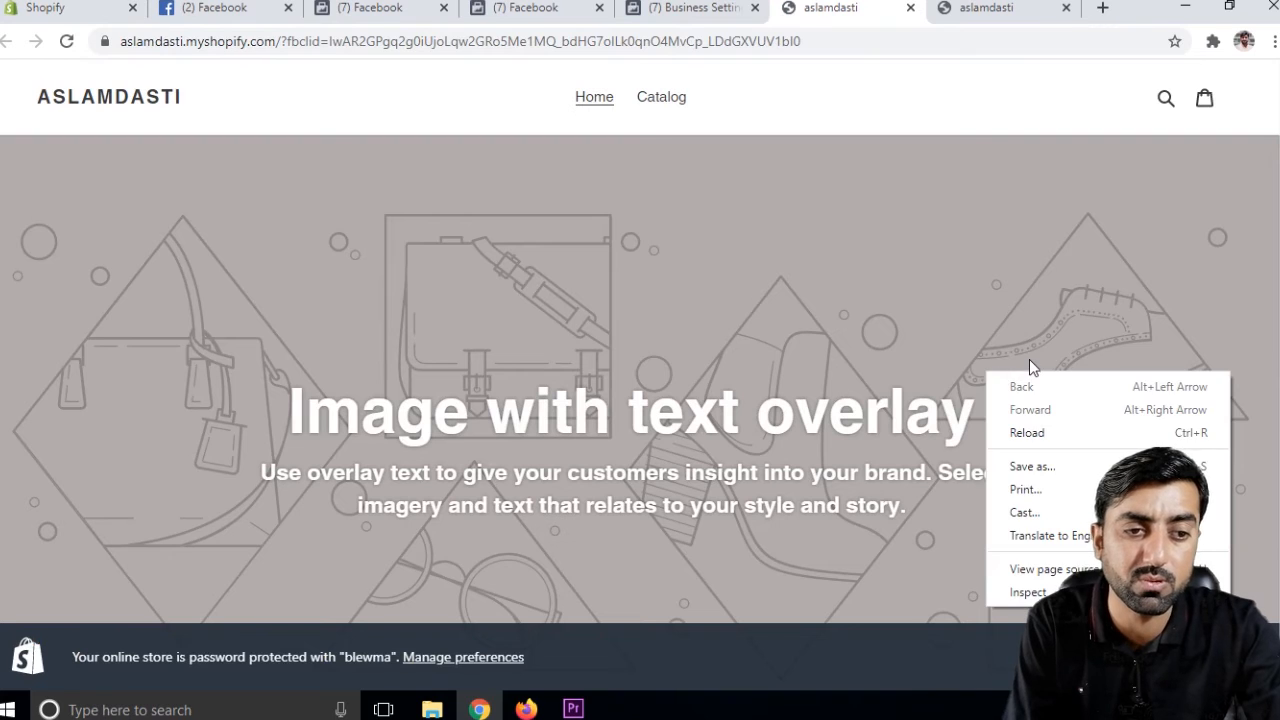
pyautogui.click(1029, 358)
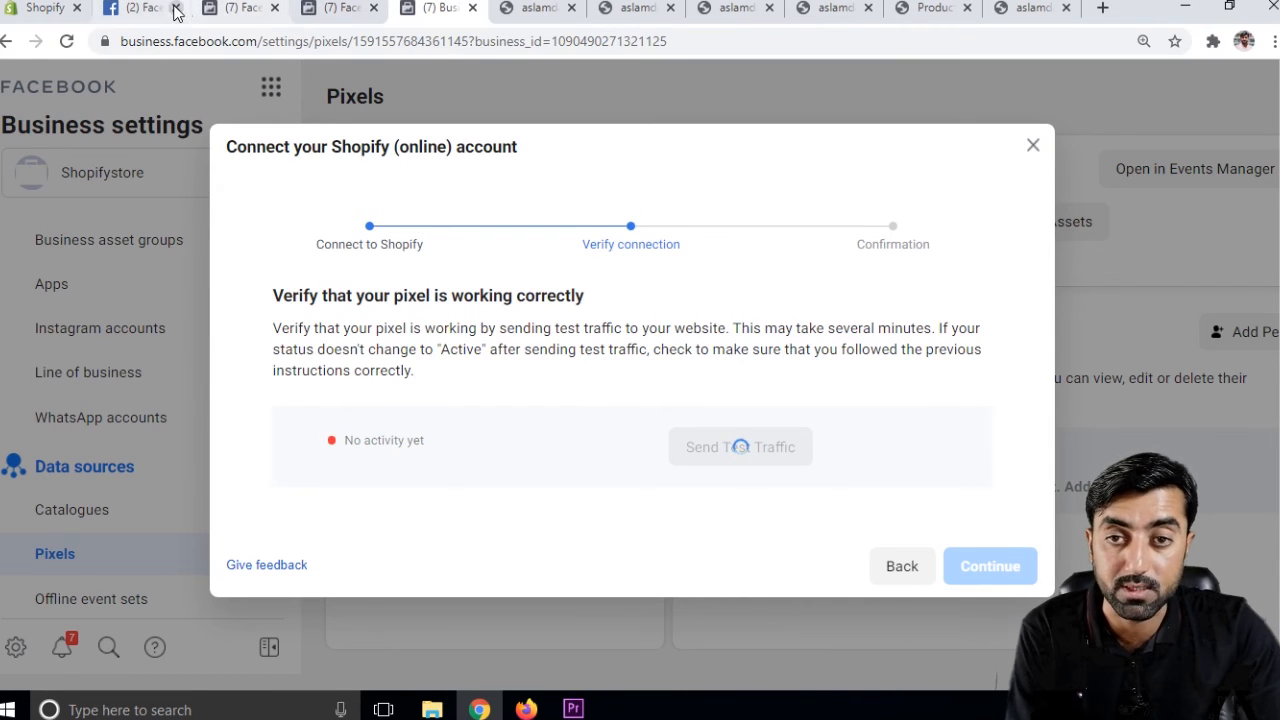
# Step: Switch to the Shopify admin and review the Facebook Marketing status and sales options on the Facebook channel overview
pyautogui.click(23, 6)
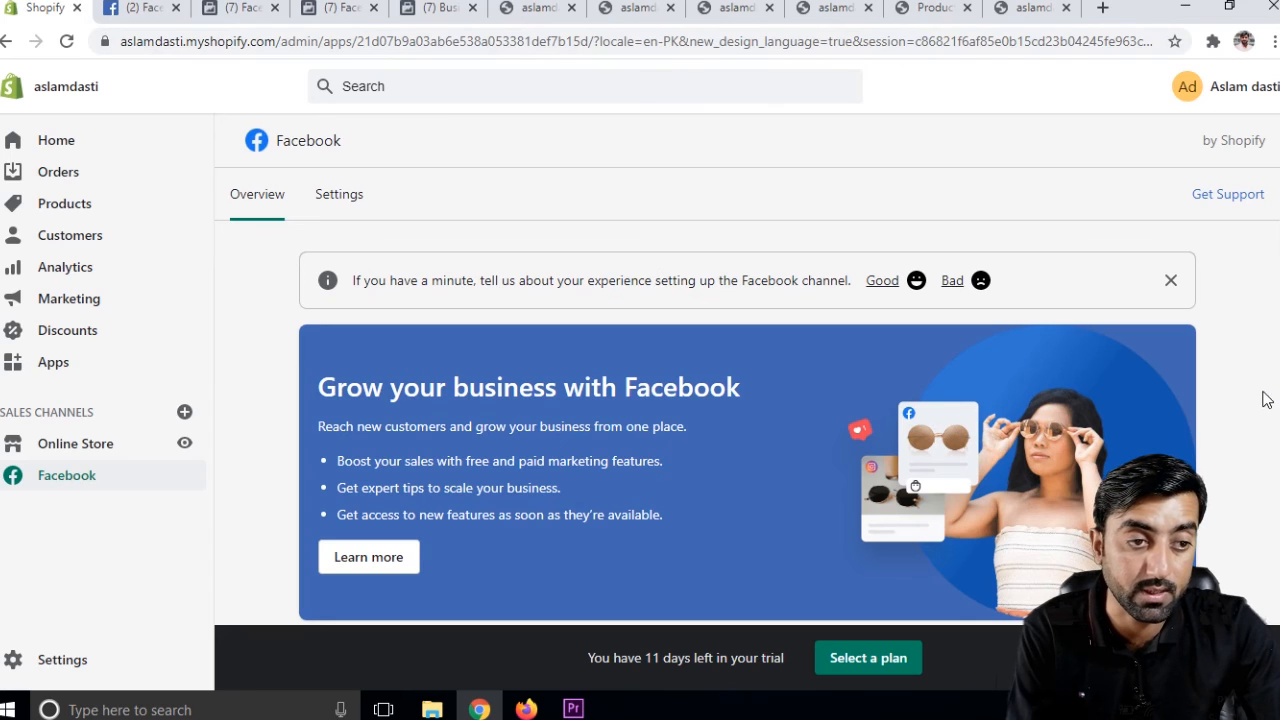
pyautogui.scroll(-6, 1206, 466)
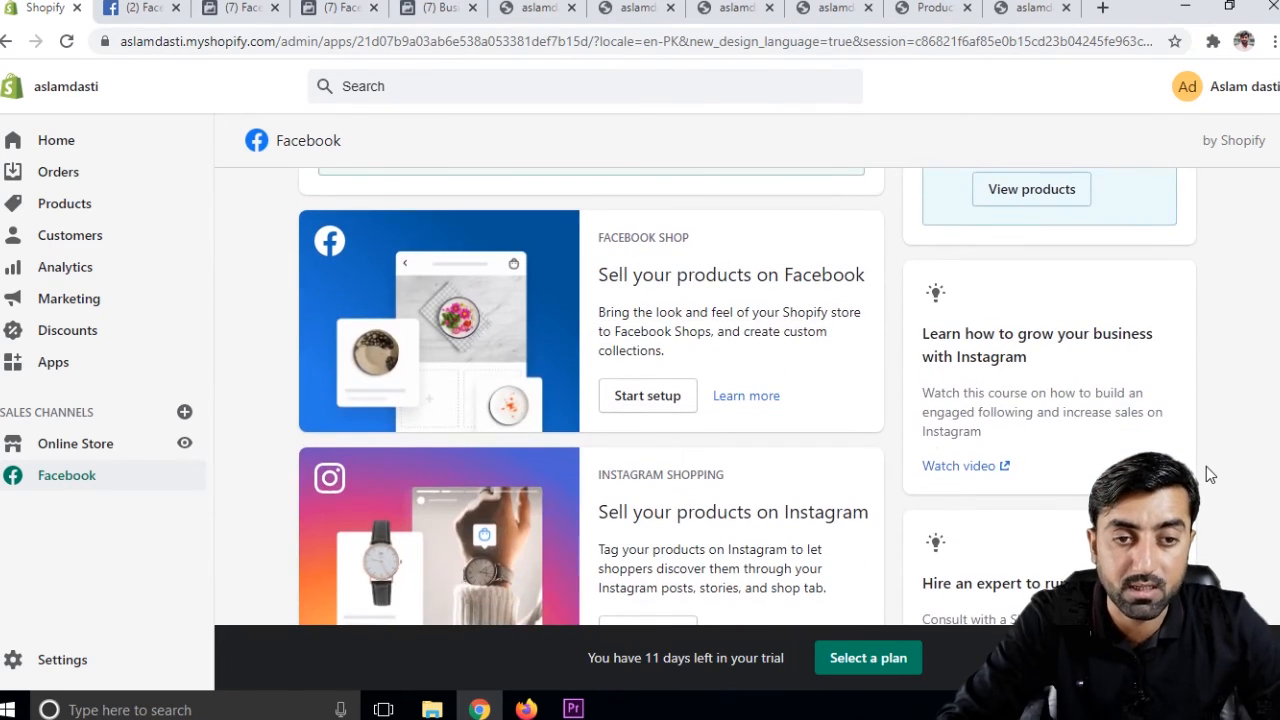
pyautogui.scroll(-2, 1206, 466)
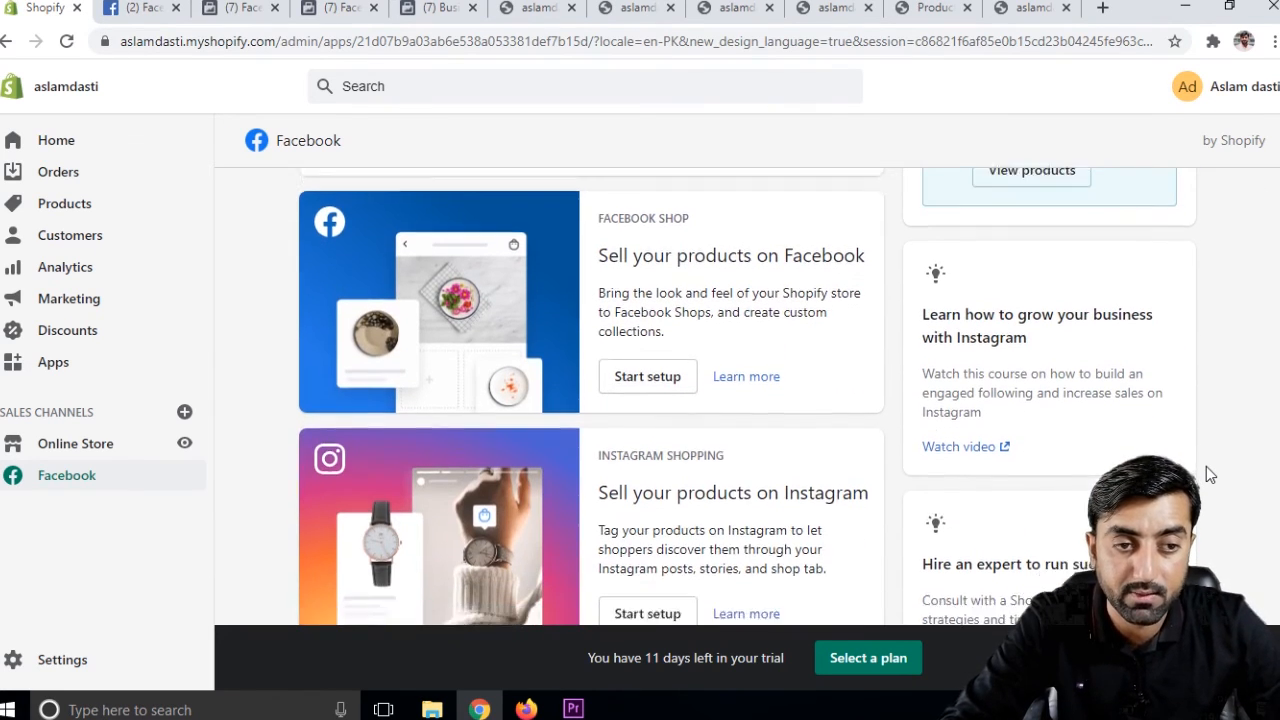
pyautogui.scroll(4, 1206, 475)
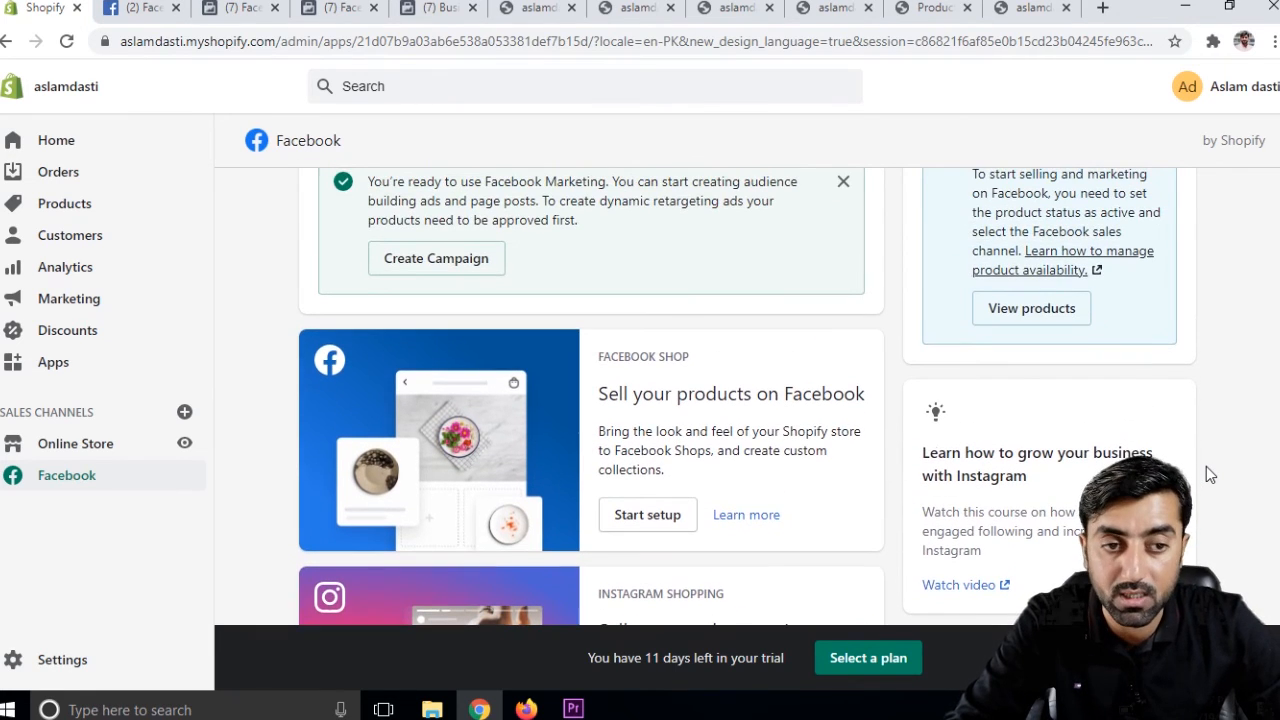
pyautogui.scroll(3, 1206, 466)
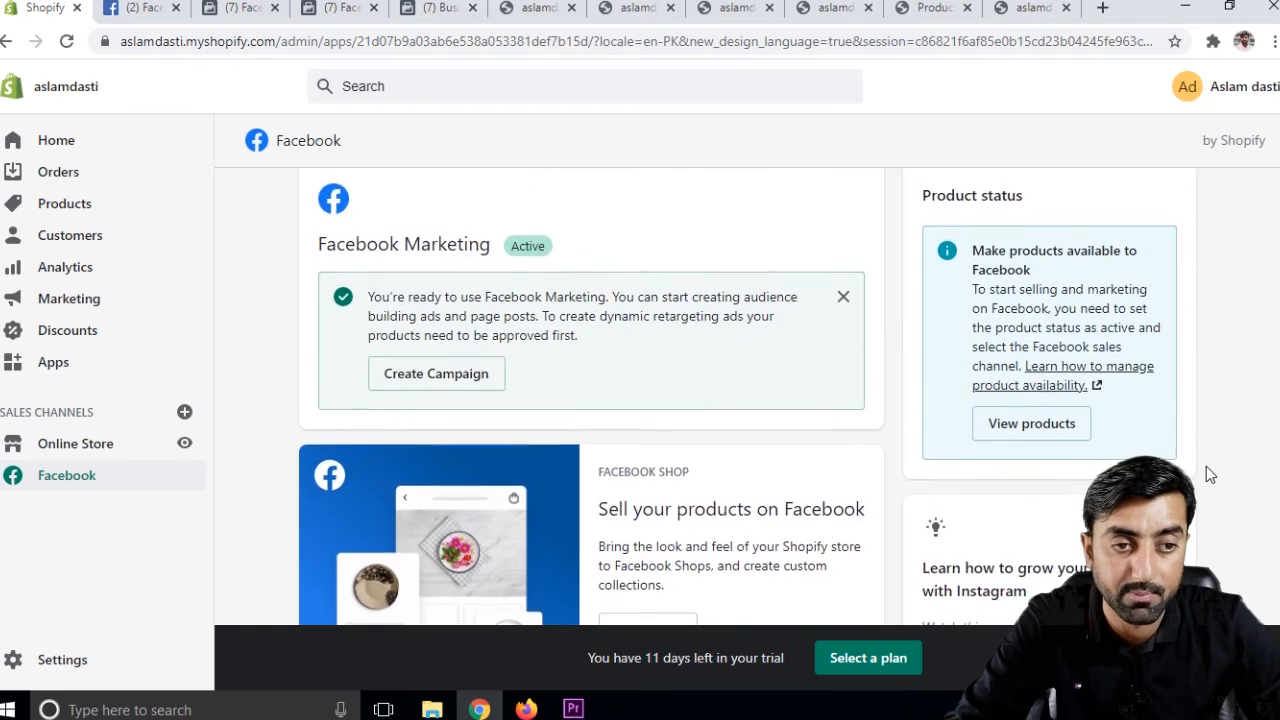